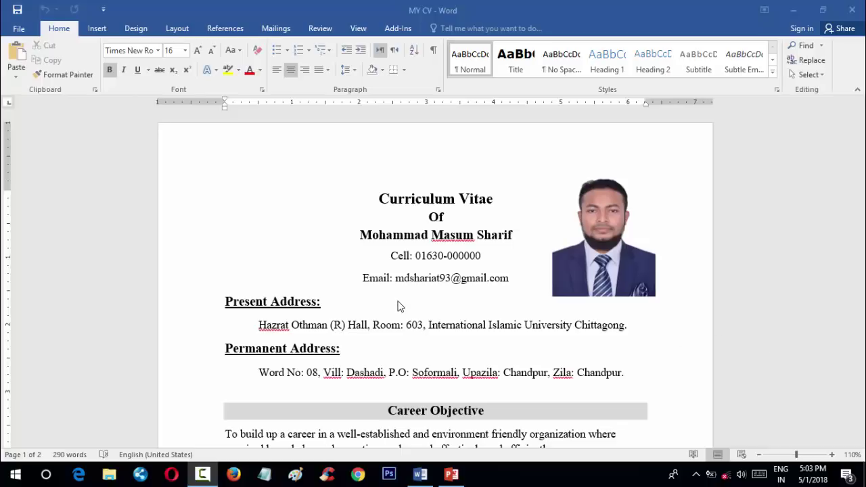
# Delete the portrait photo from the top of the CV
pyautogui.scroll(-2, 404, 264)
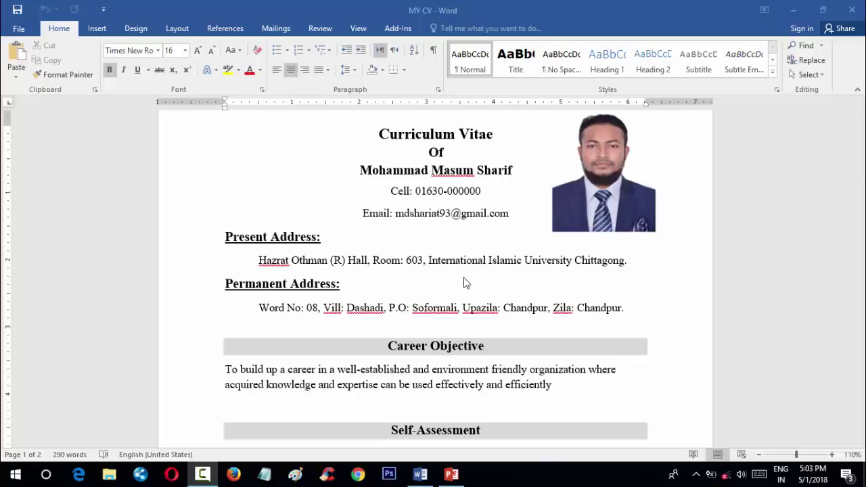
pyautogui.scroll(2, 466, 283)
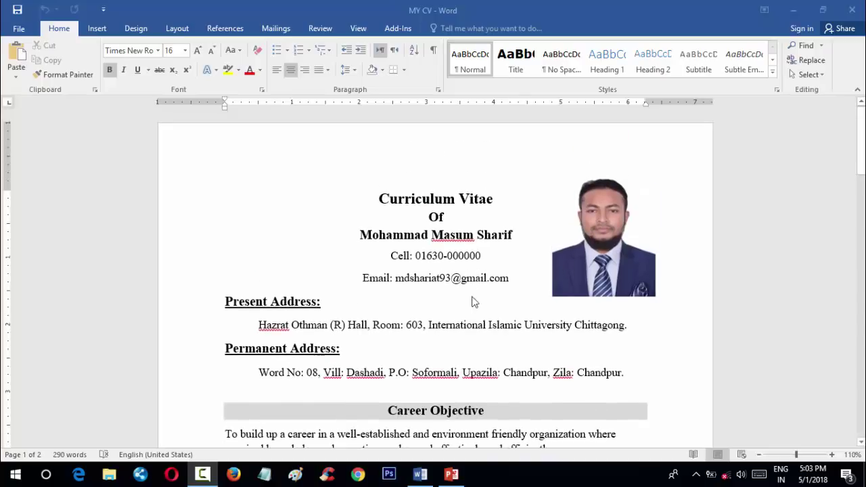
pyautogui.click(602, 247)
pyautogui.press('Delete')
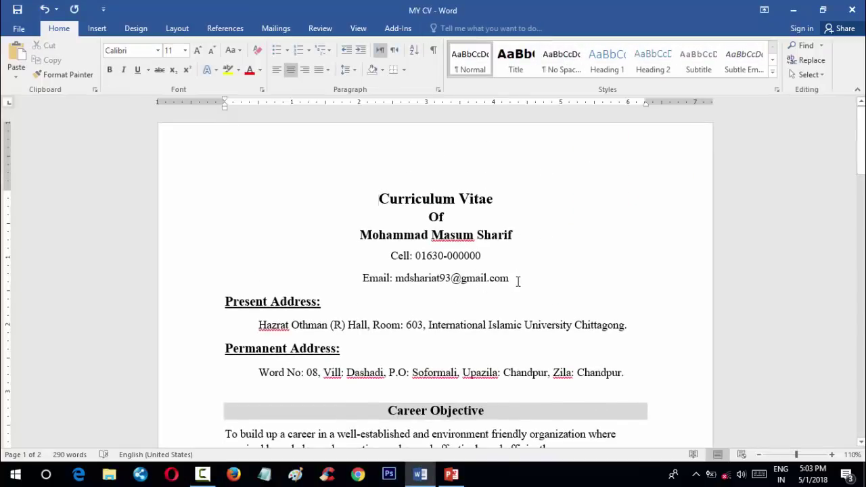
# Left-align the header lines from the Curriculum Vitae title down to the email
pyautogui.hotkey('ctrl', 'a')
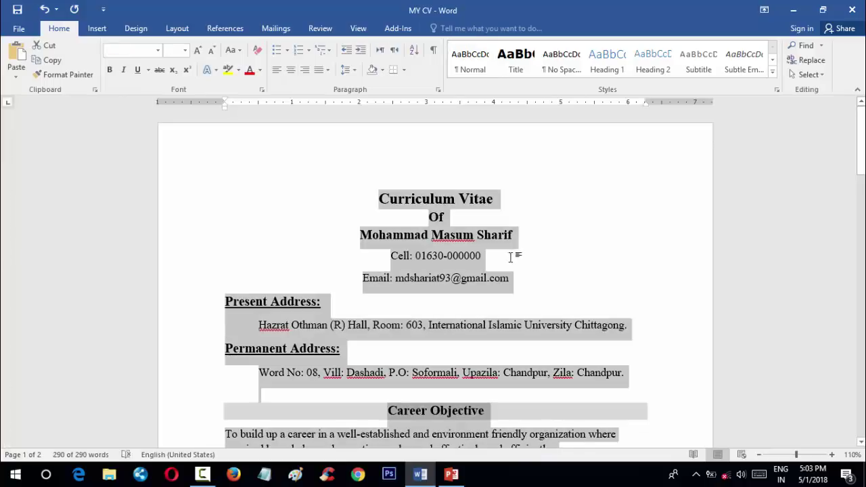
pyautogui.moveTo(522, 275); pyautogui.dragTo(335, 161)
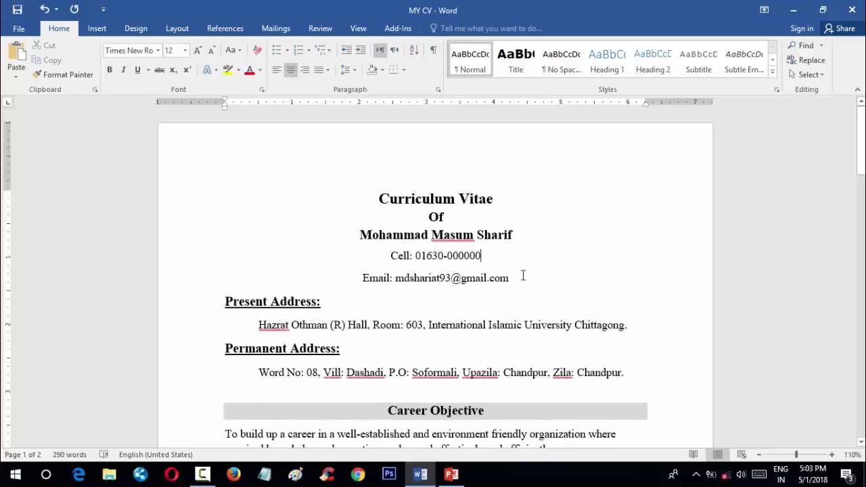
pyautogui.click(276, 70)
pyautogui.click(435, 250)
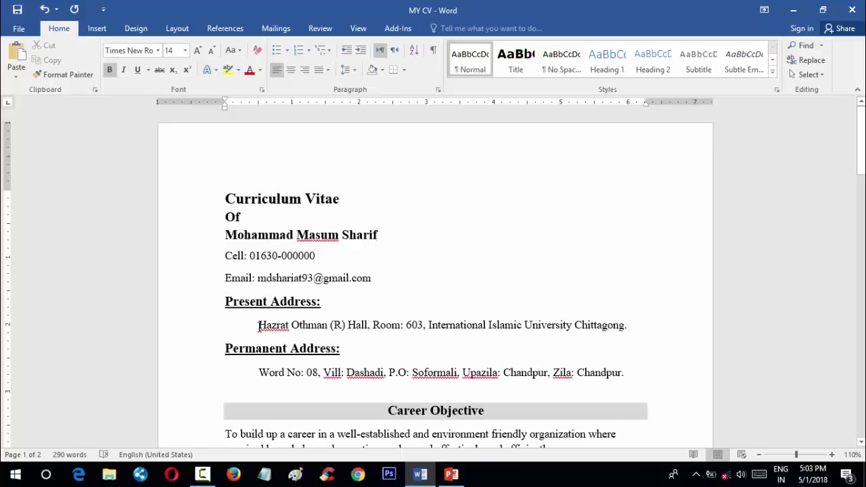
# Remove the indent from the present and permanent address lines
pyautogui.click(259, 325)
pyautogui.press('BackSpace')
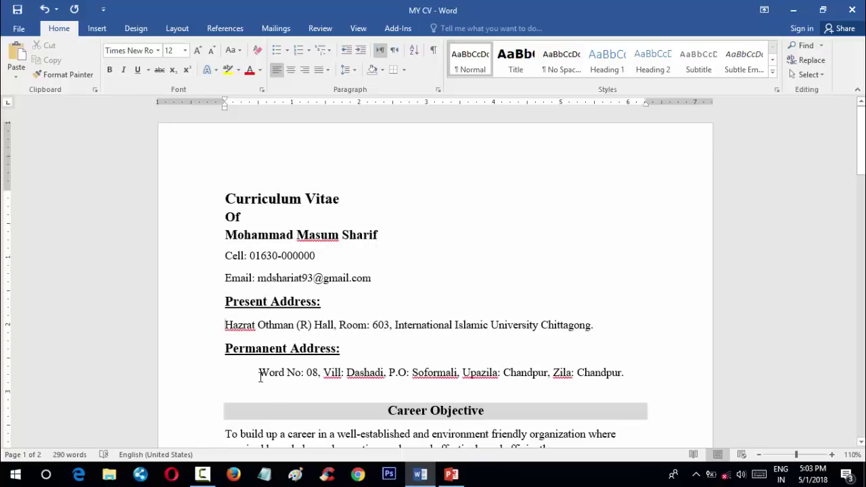
pyautogui.click(260, 376)
pyautogui.press('BackSpace')
# Unbold Curriculum Vitae and Of, then make the title, Of and name lines bold
pyautogui.scroll(-1, 318, 365)
pyautogui.scroll(1, 311, 339)
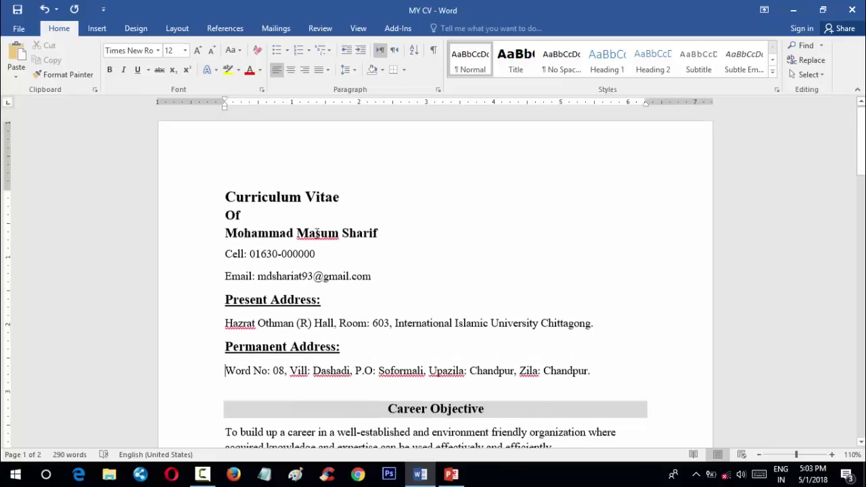
pyautogui.click(273, 211)
pyautogui.moveTo(233, 200); pyautogui.dragTo(284, 222)
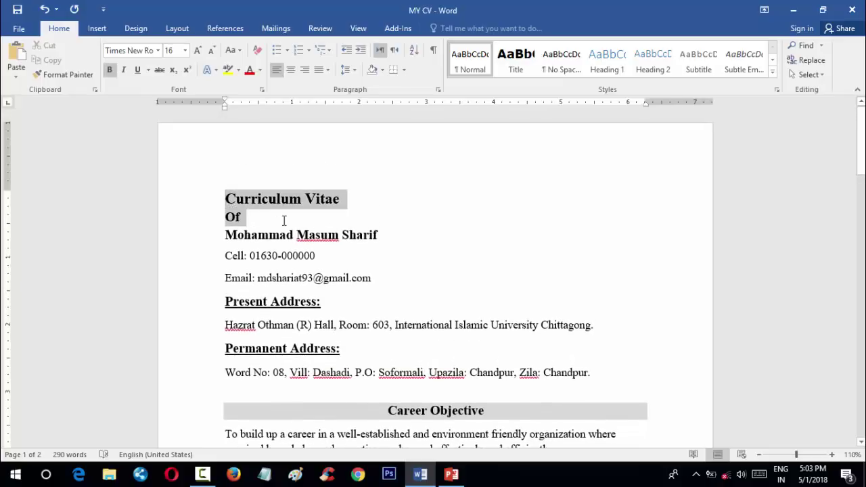
pyautogui.click(109, 70)
pyautogui.click(321, 234)
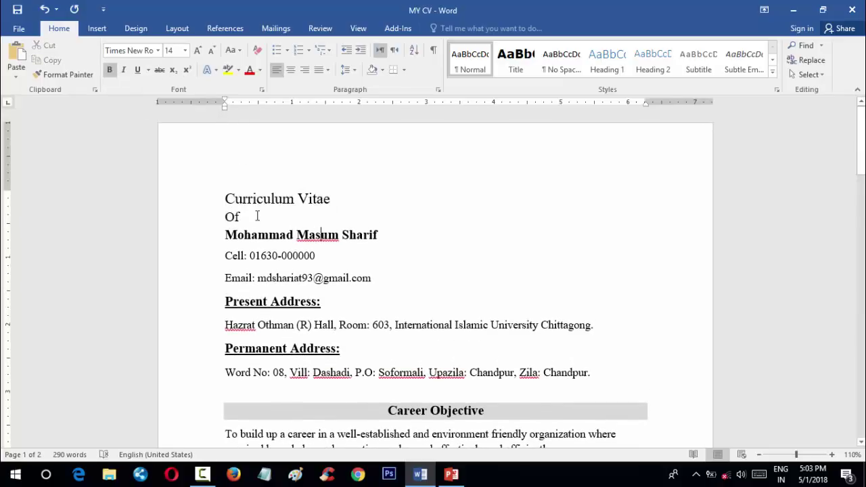
pyautogui.moveTo(373, 237); pyautogui.dragTo(225, 197)
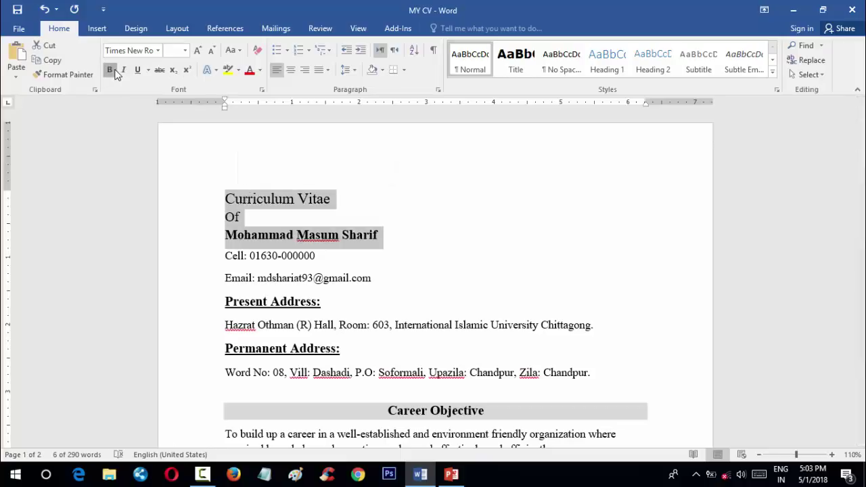
pyautogui.click(110, 71)
pyautogui.click(367, 266)
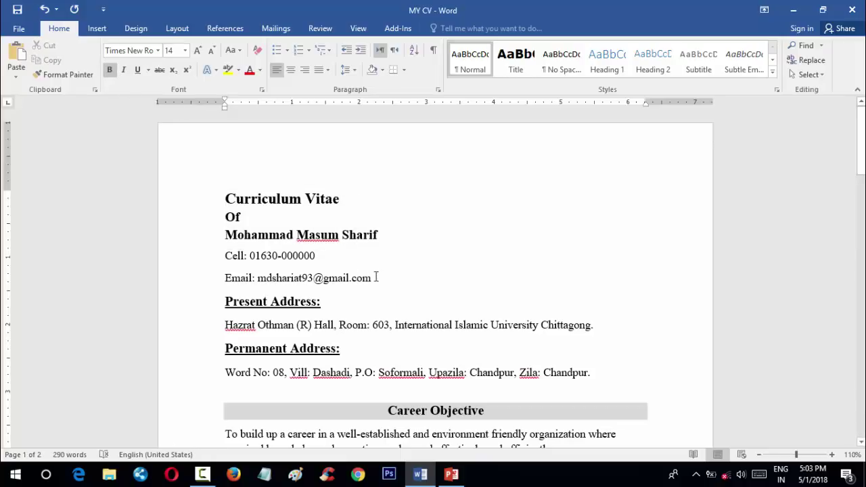
pyautogui.moveTo(374, 277)
pyautogui.mouseDown()
pyautogui.moveTo(244, 215)
pyautogui.moveTo(228, 194)
pyautogui.mouseUp()
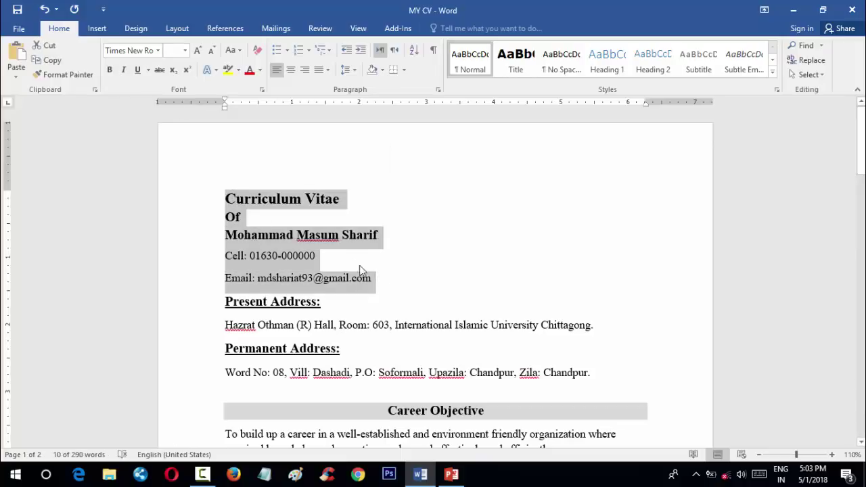
# Centre the heading, name, cell and email lines at the top of the CV
pyautogui.click(291, 71)
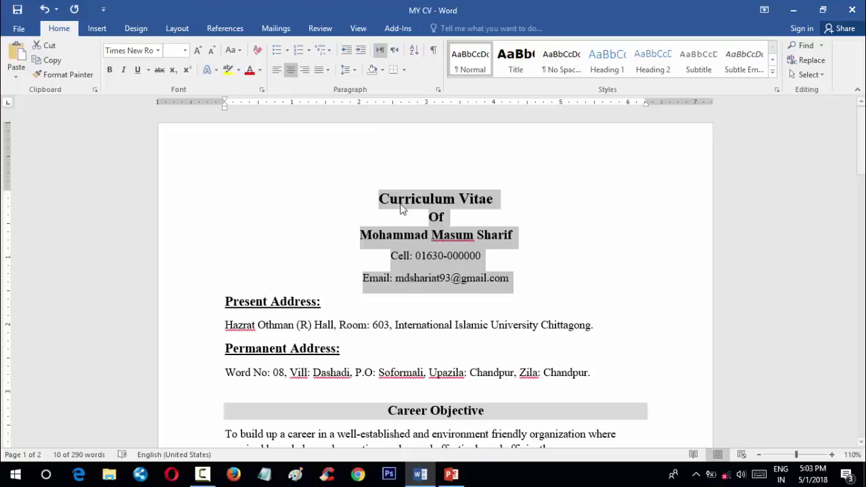
pyautogui.click(561, 272)
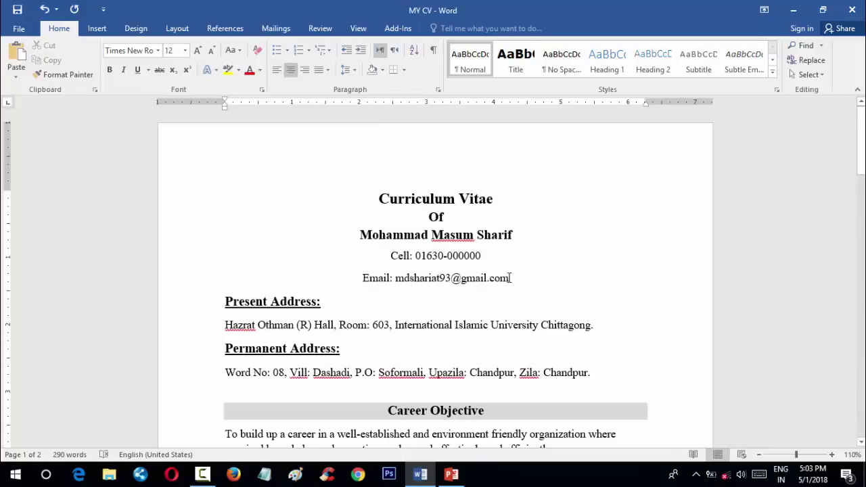
pyautogui.scroll(-1, 386, 285)
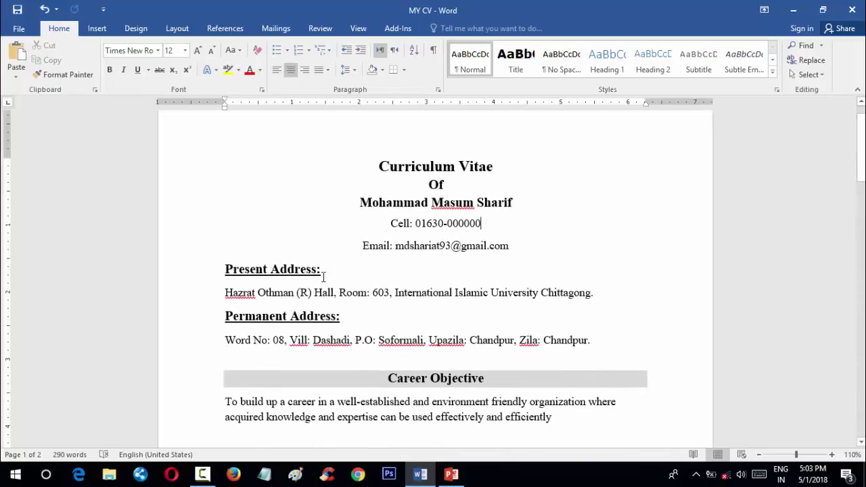
pyautogui.click(223, 297)
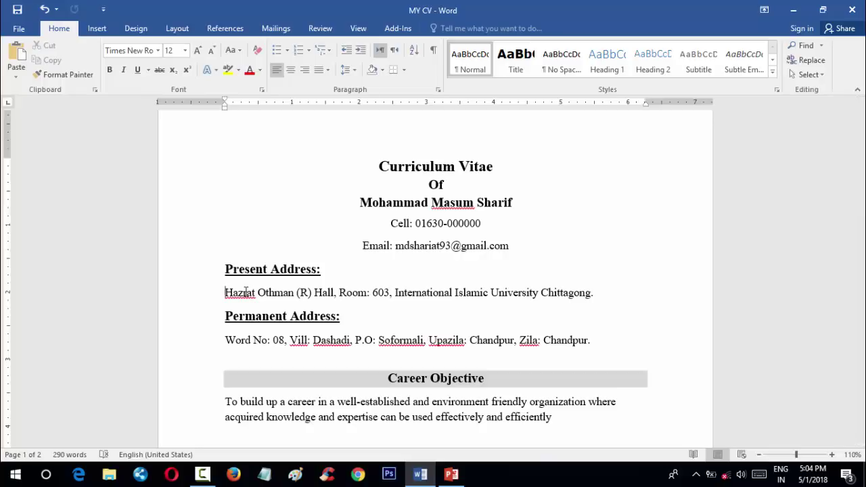
# Re-indent both address lines with Tab and take bold and underline off 'Present Address:'
pyautogui.press('Tab')
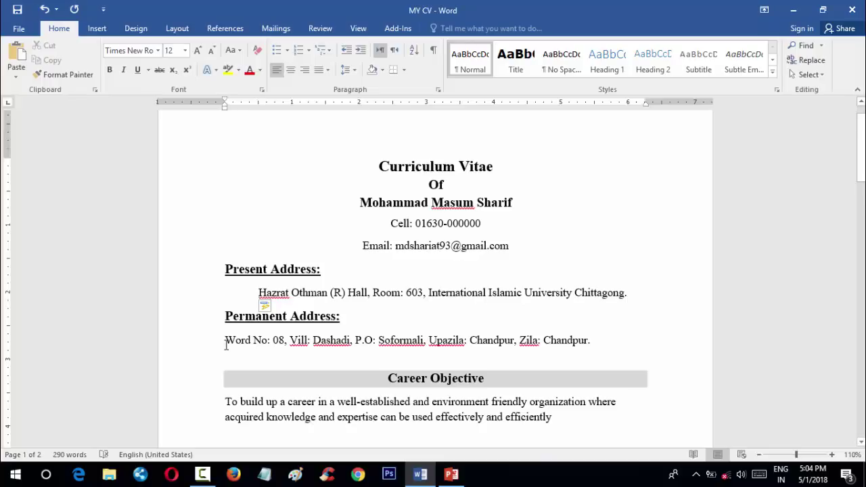
pyautogui.press('Tab')
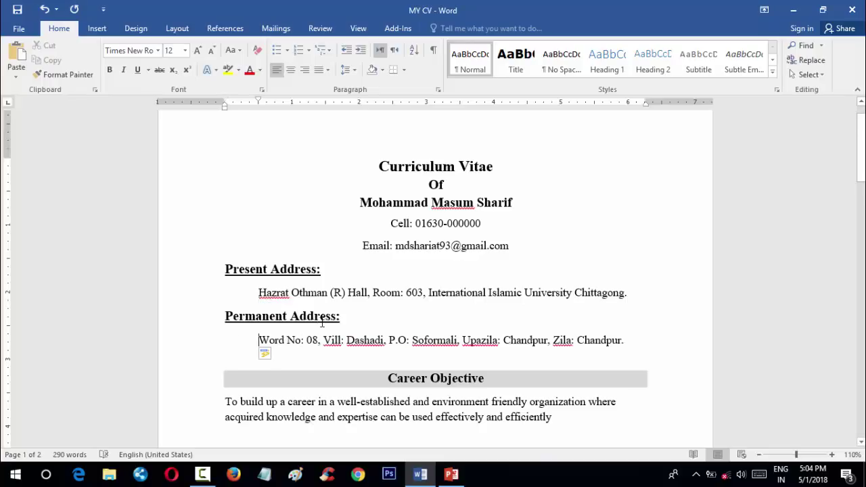
pyautogui.doubleClick(265, 268)
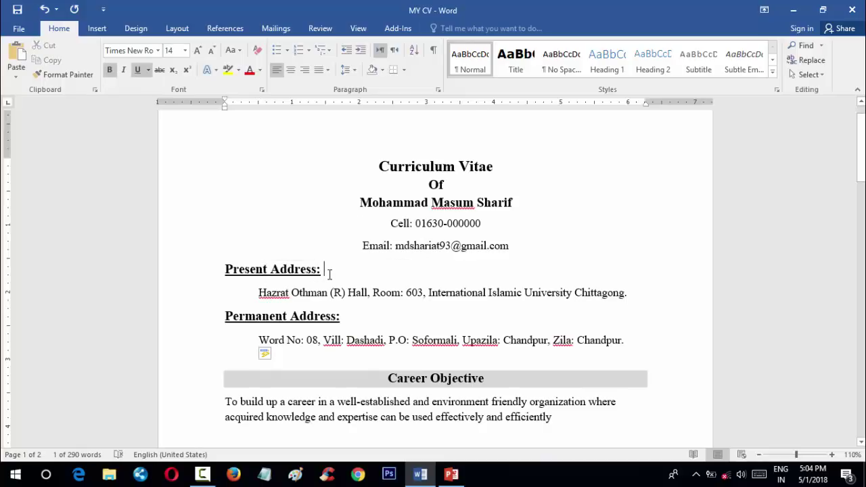
pyautogui.moveTo(330, 273); pyautogui.dragTo(250, 270)
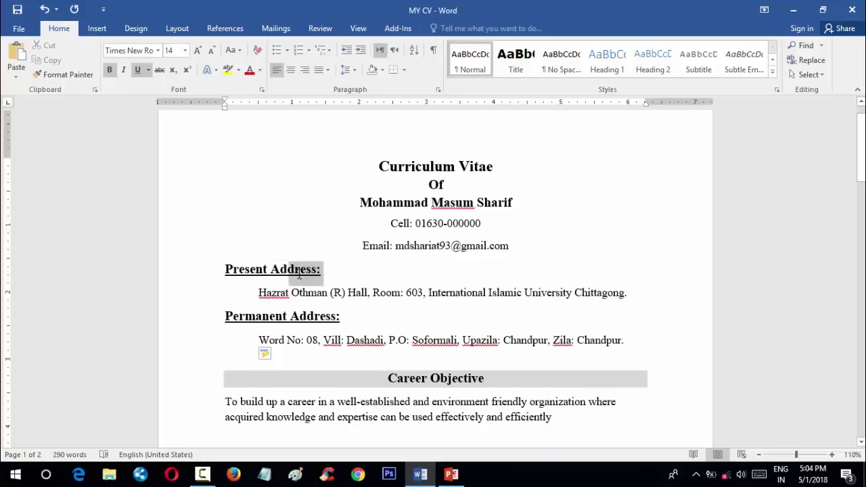
pyautogui.click(109, 70)
pyautogui.click(137, 70)
pyautogui.click(301, 197)
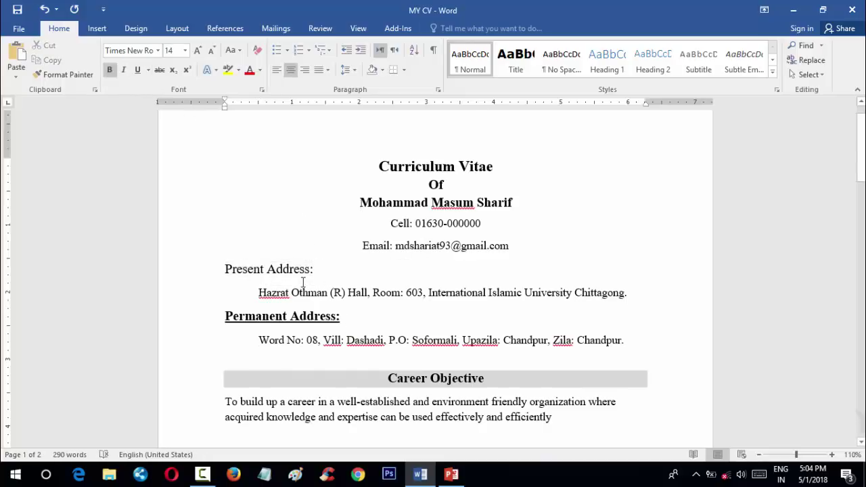
# Make 'Present Address:' bold and underlined again
pyautogui.moveTo(319, 271); pyautogui.dragTo(225, 270)
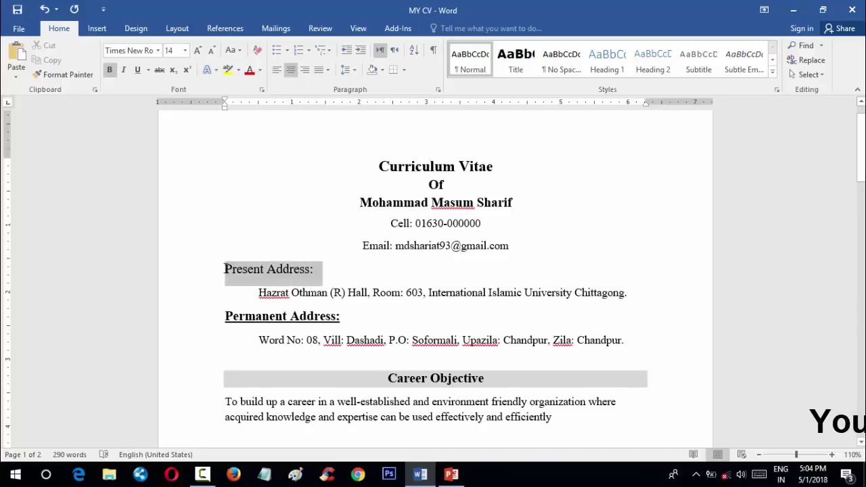
pyautogui.click(109, 70)
pyautogui.click(137, 69)
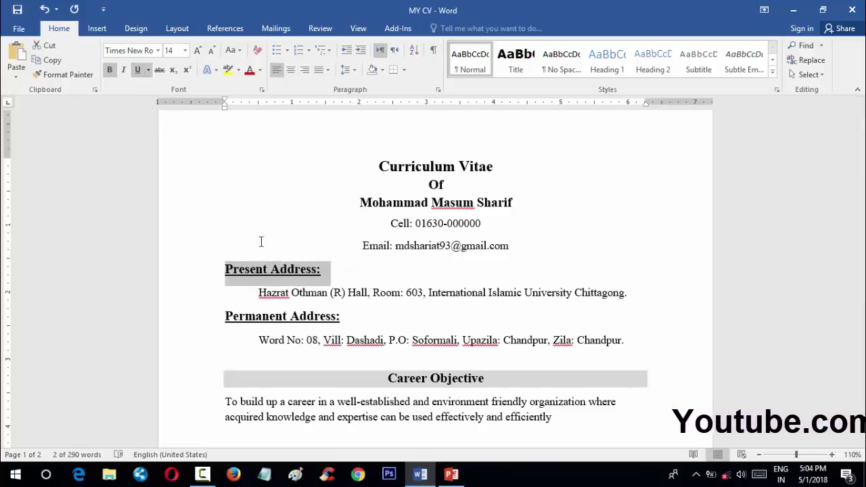
pyautogui.click(392, 315)
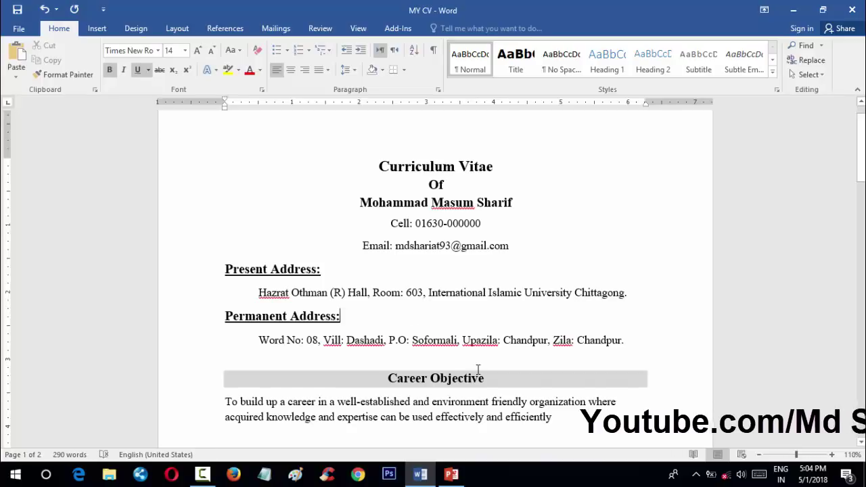
pyautogui.scroll(1, 484, 343)
pyautogui.scroll(-2, 487, 340)
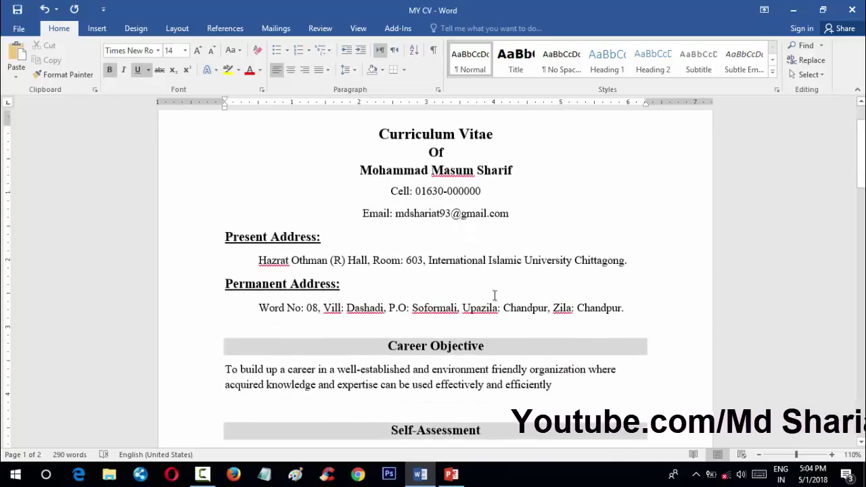
pyautogui.scroll(2, 556, 189)
pyautogui.click(560, 196)
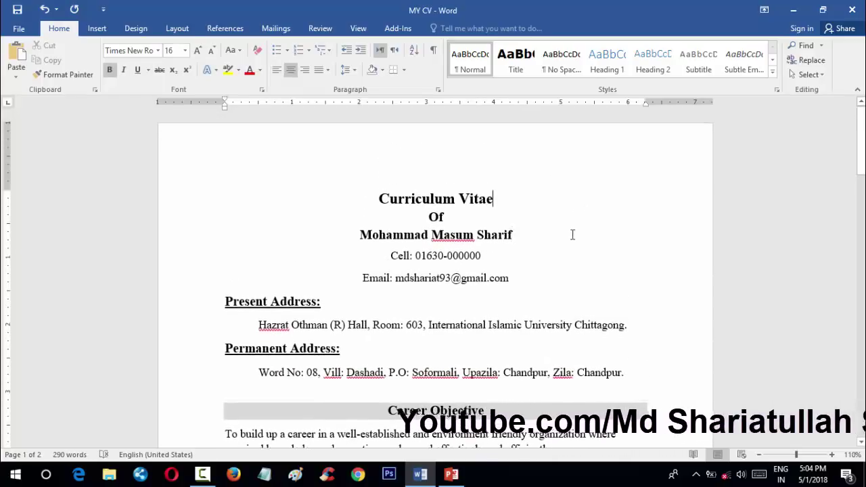
# Insert picture 01 from the family folder on Our Work (H:) into the CV
pyautogui.click(99, 30)
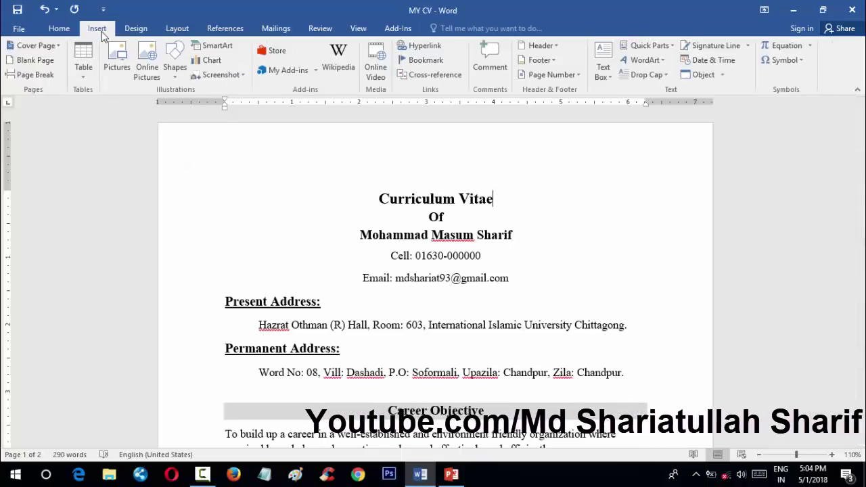
pyautogui.click(116, 58)
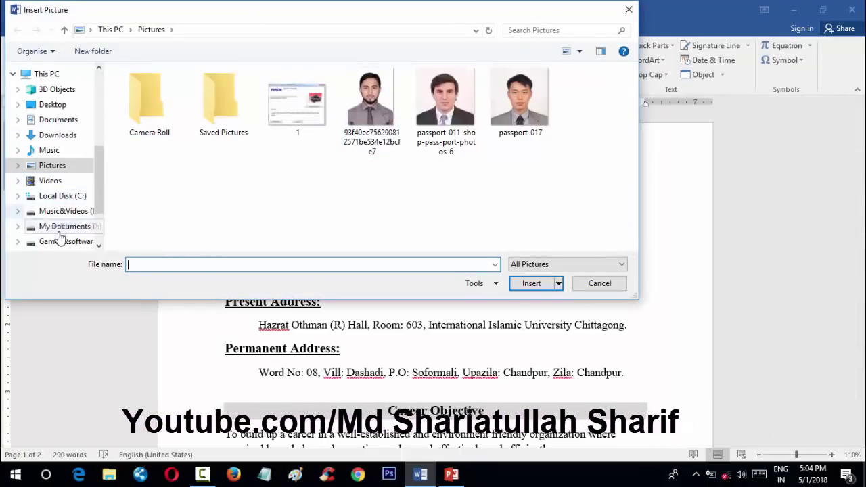
pyautogui.scroll(-2, 59, 234)
pyautogui.click(62, 206)
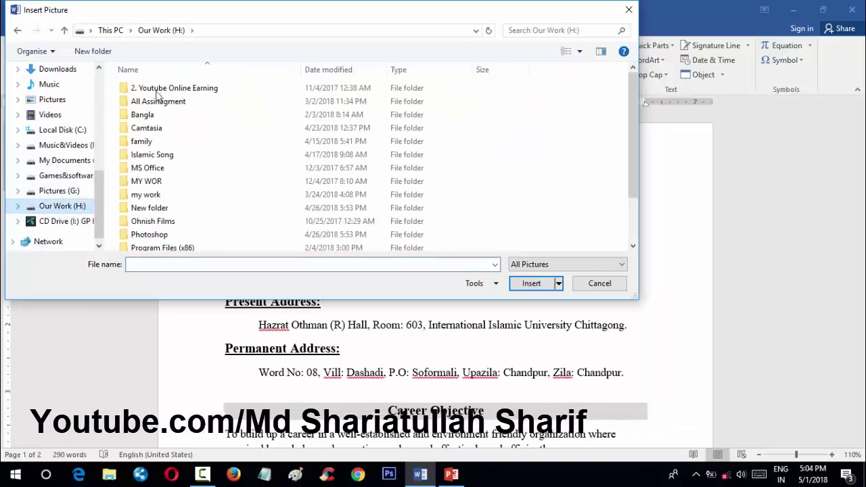
pyautogui.click(163, 141)
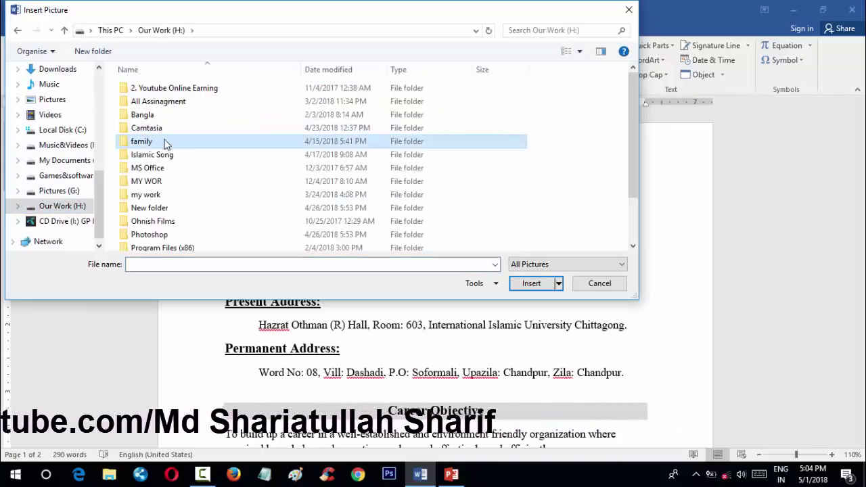
pyautogui.doubleClick(166, 143)
pyautogui.click(174, 137)
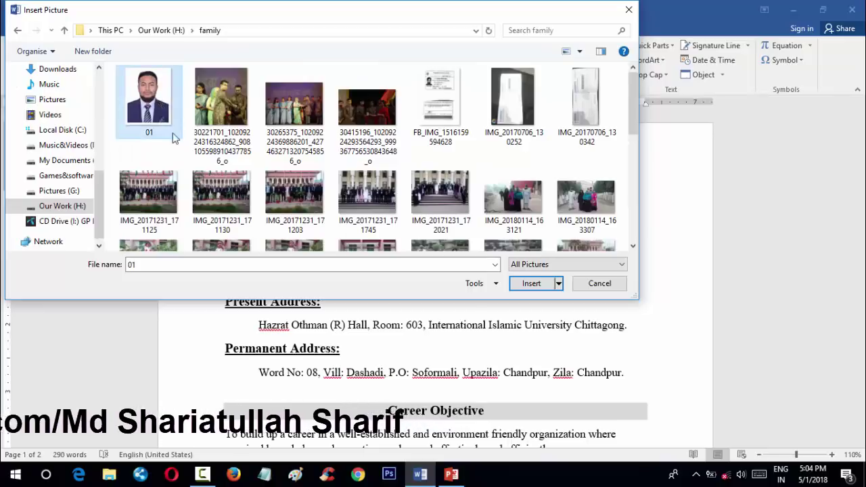
pyautogui.click(531, 284)
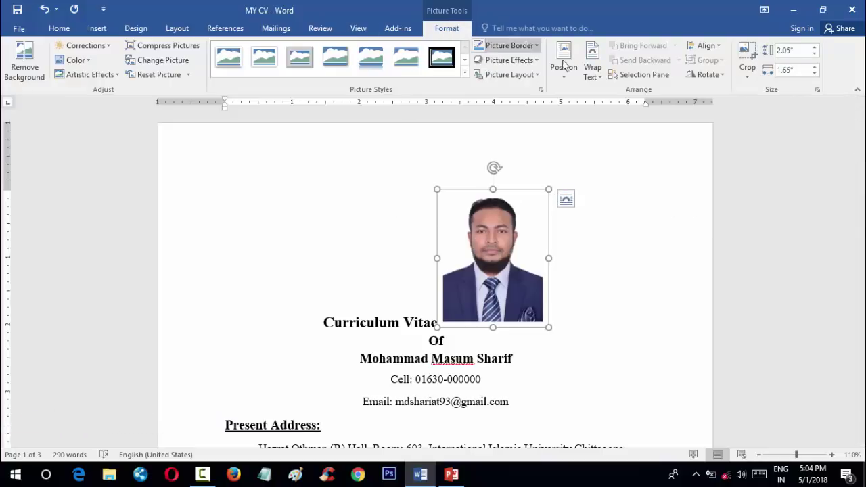
# Set the photo to In Front of Text and drag it beside the CV title at top right
pyautogui.click(598, 81)
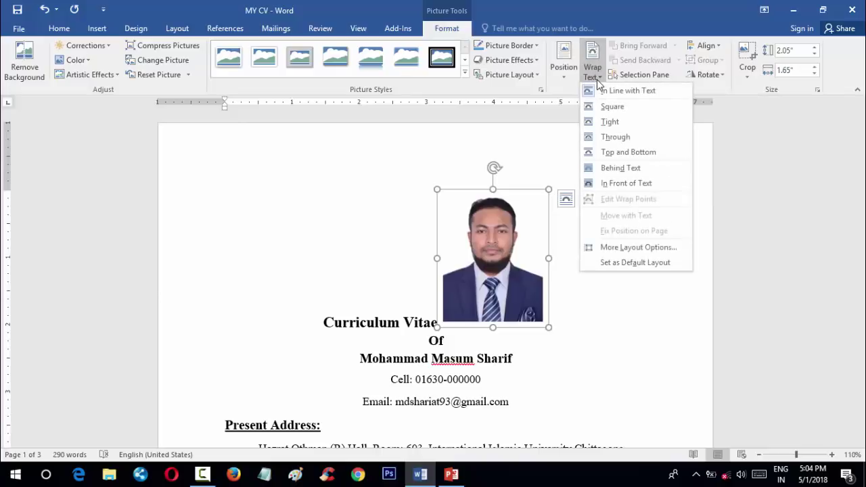
pyautogui.click(616, 184)
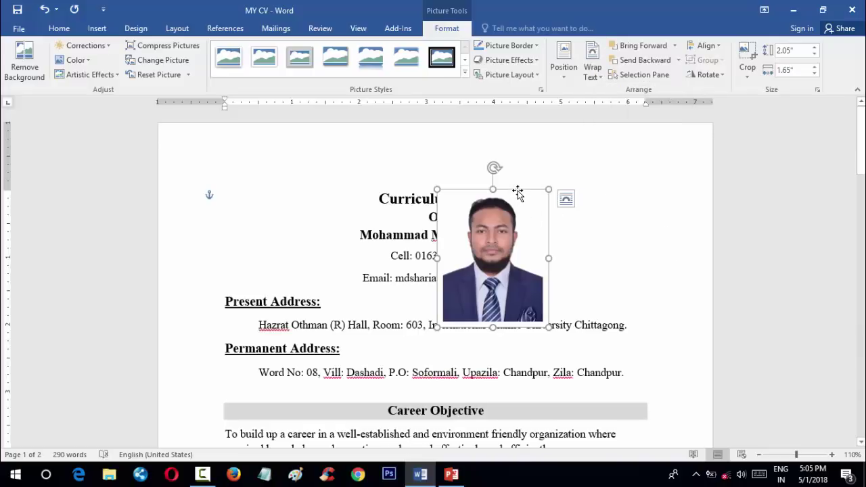
pyautogui.moveTo(517, 193); pyautogui.dragTo(410, 275)
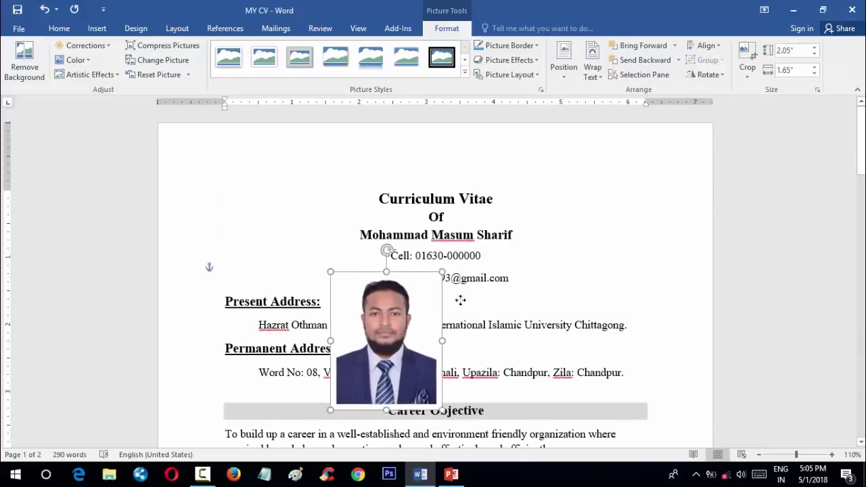
pyautogui.moveTo(460, 299)
pyautogui.mouseDown()
pyautogui.moveTo(410, 255)
pyautogui.moveTo(610, 175)
pyautogui.mouseUp()
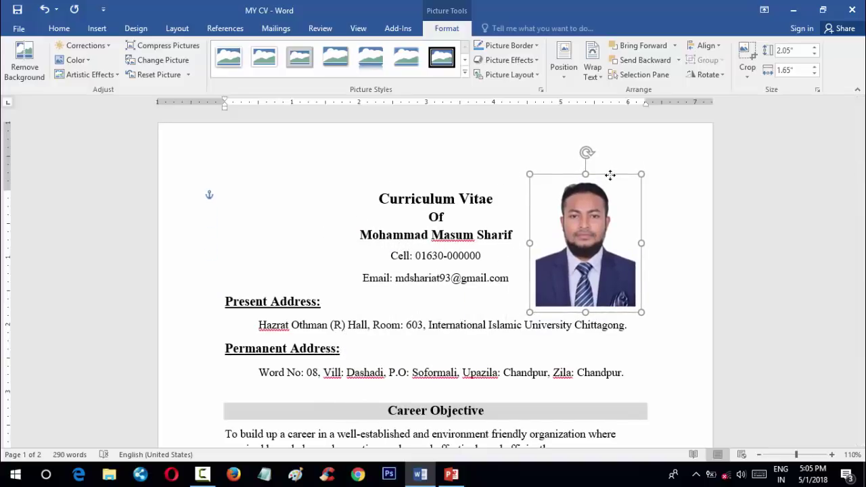
# Nudge the photo slightly higher at the top right
pyautogui.click(671, 234)
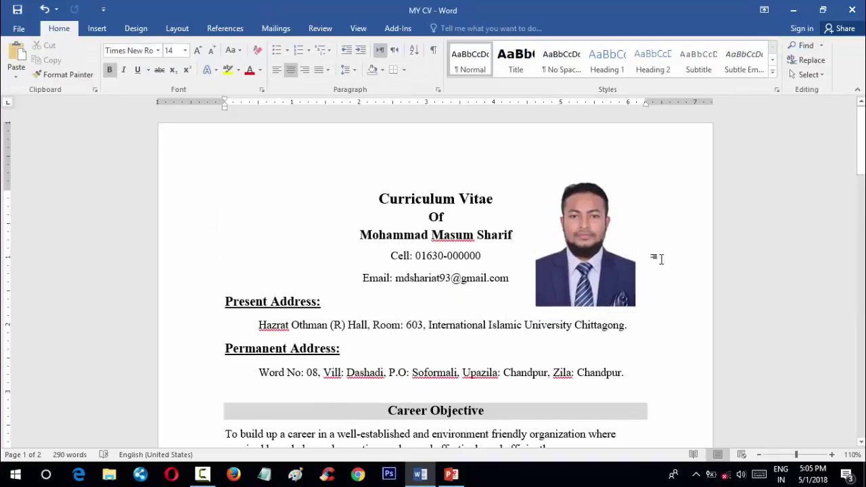
pyautogui.click(605, 236)
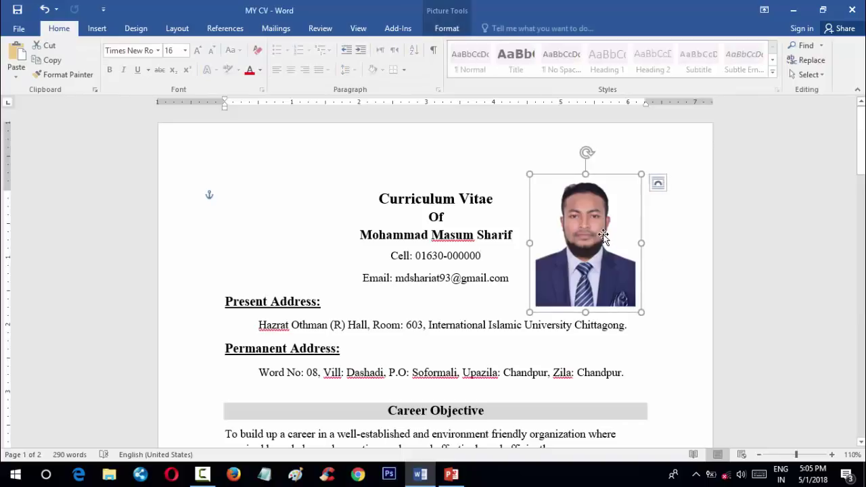
pyautogui.click(684, 362)
pyautogui.moveTo(599, 262); pyautogui.dragTo(599, 254)
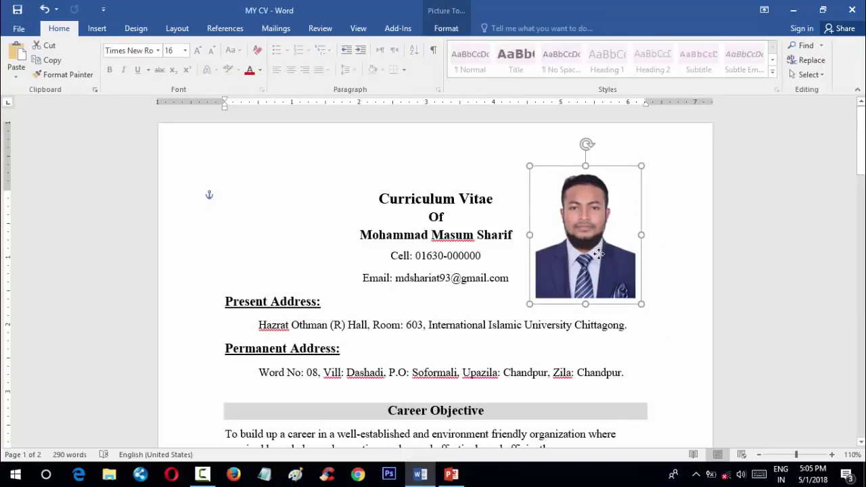
pyautogui.click(629, 327)
pyautogui.scroll(-3, 406, 284)
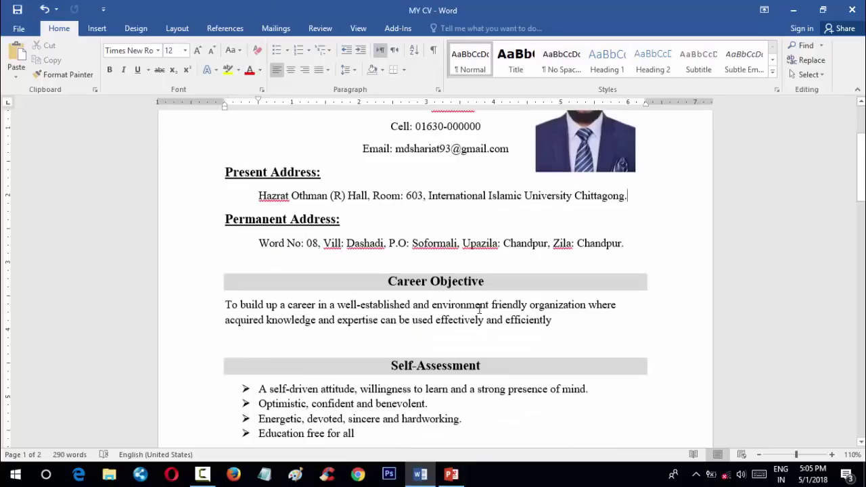
pyautogui.click(410, 284)
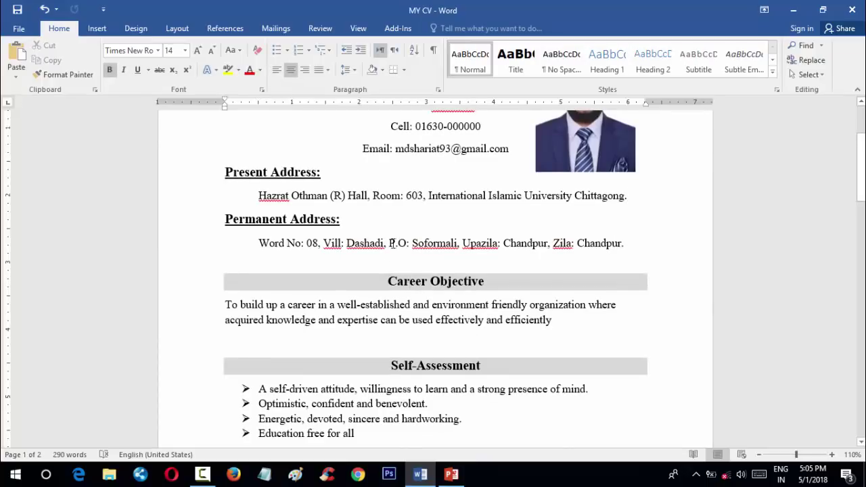
pyautogui.click(277, 70)
pyautogui.click(372, 70)
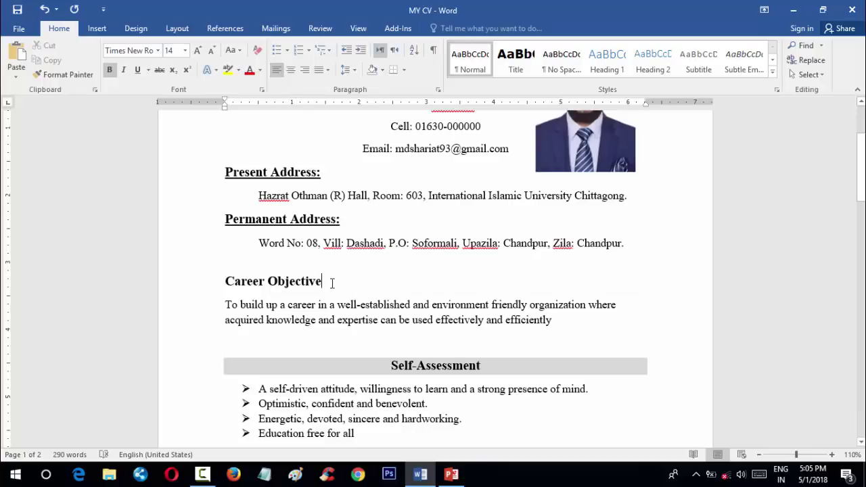
pyautogui.moveTo(336, 282); pyautogui.dragTo(220, 282)
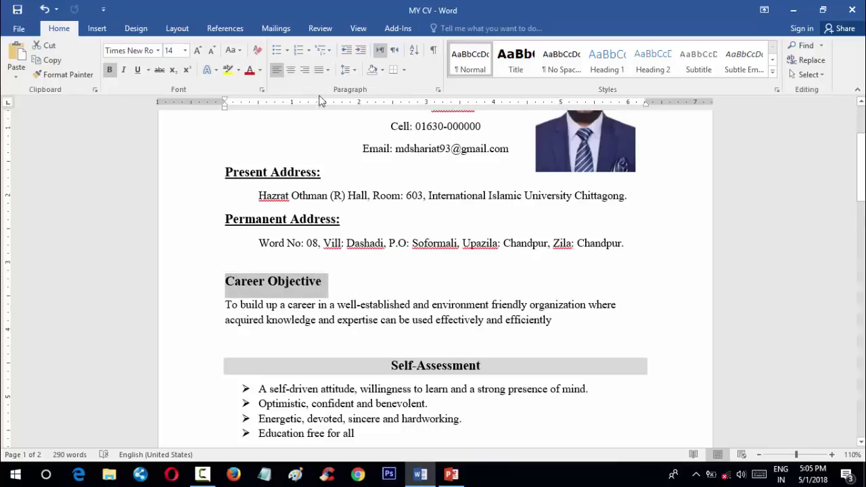
pyautogui.click(291, 70)
pyautogui.click(507, 285)
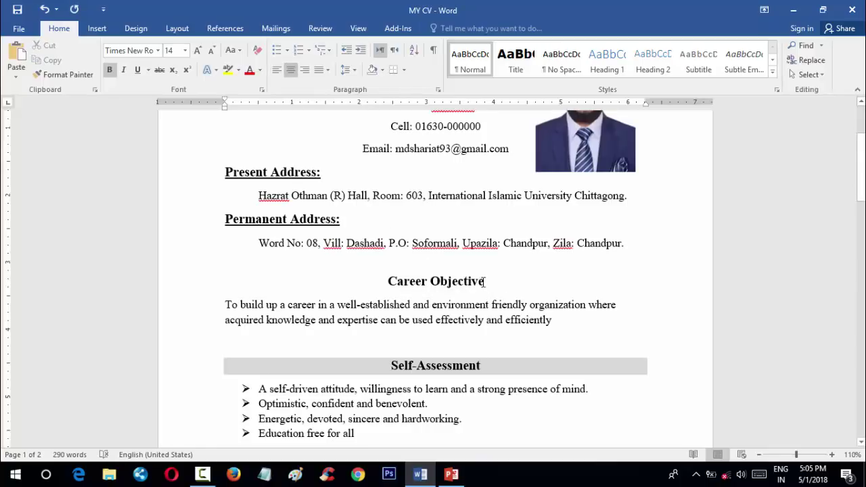
pyautogui.click(383, 70)
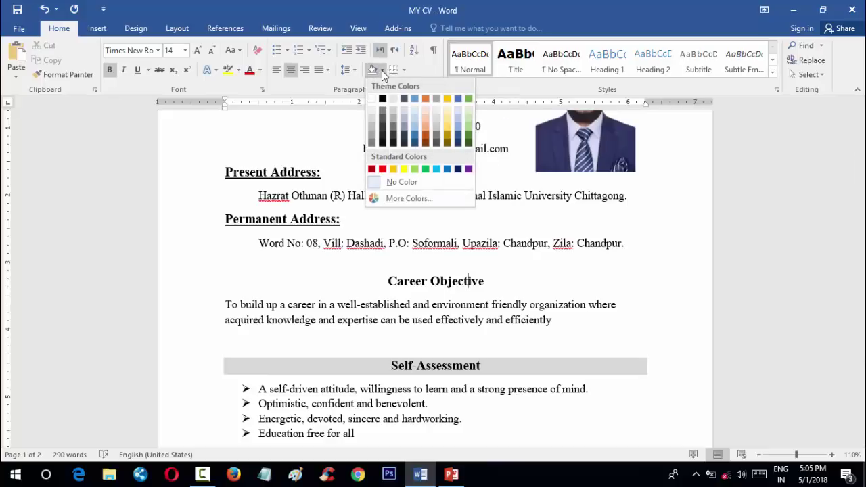
pyautogui.click(371, 122)
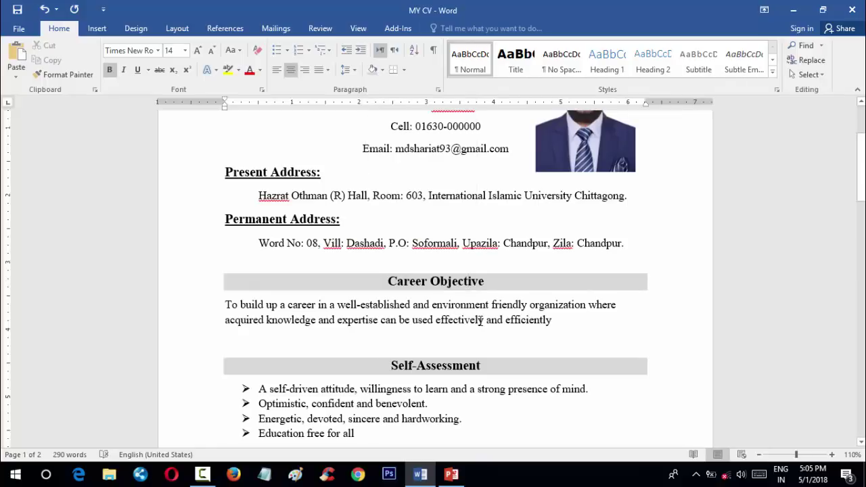
pyautogui.click(480, 320)
# Remove the bullets from the four Self-Assessment lines
pyautogui.click(391, 366)
pyautogui.scroll(-3, 391, 366)
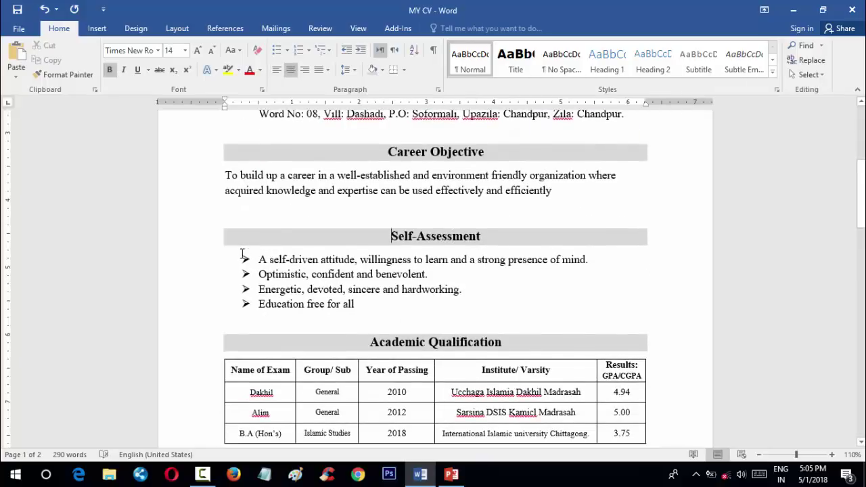
pyautogui.click(246, 261)
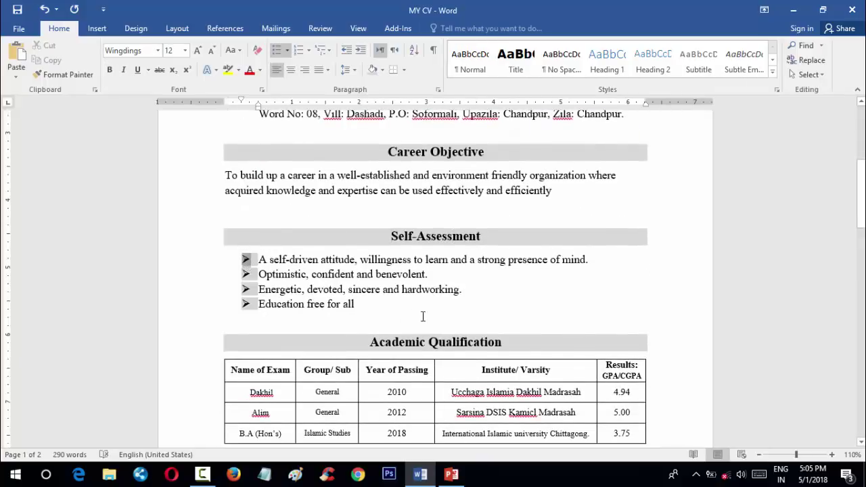
pyautogui.moveTo(378, 306); pyautogui.dragTo(258, 260)
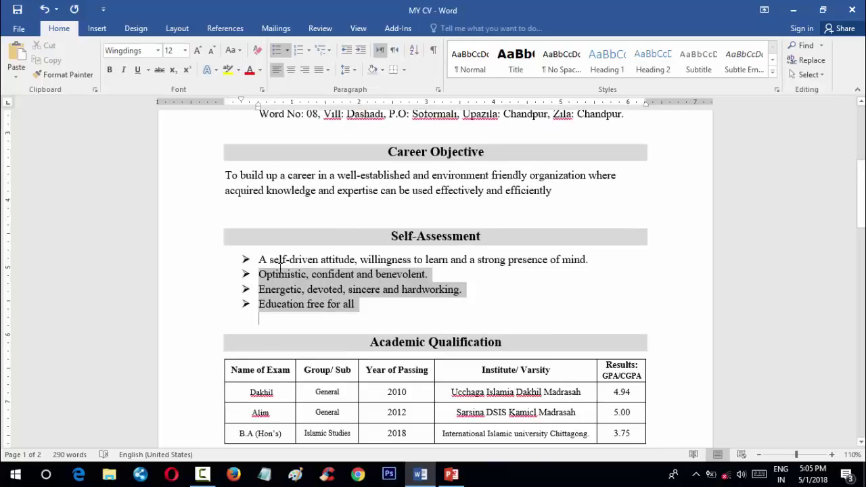
pyautogui.click(288, 51)
pyautogui.click(286, 87)
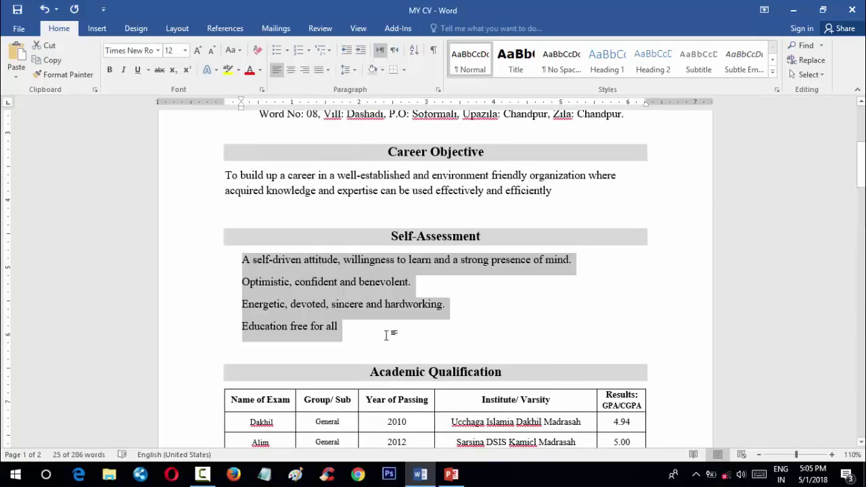
# Apply arrow bullets from the Bullet Library to the four Self-Assessment lines
pyautogui.moveTo(352, 329); pyautogui.dragTo(238, 264)
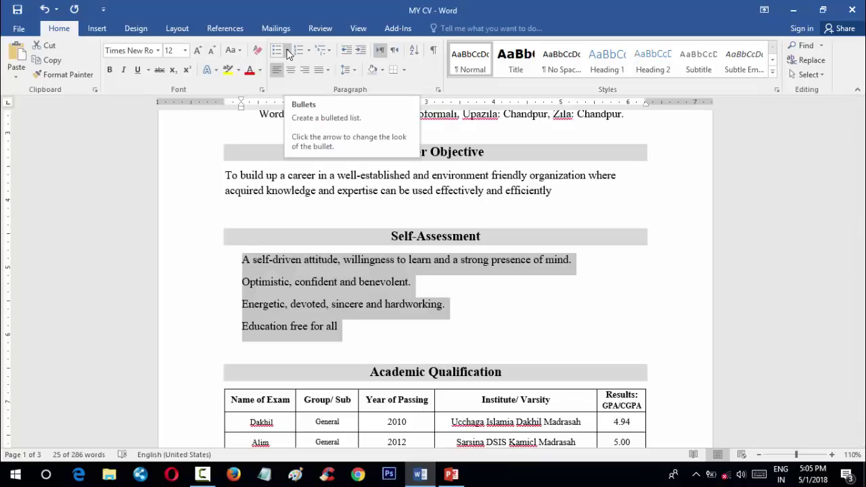
pyautogui.click(287, 53)
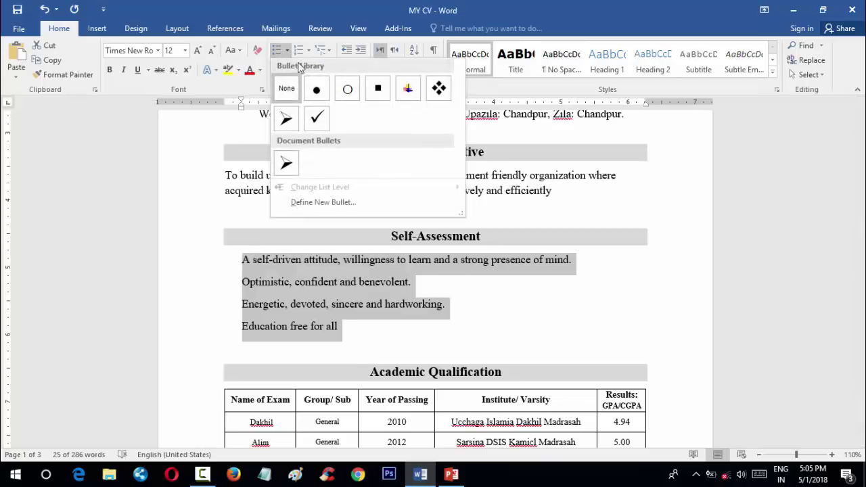
pyautogui.click(287, 121)
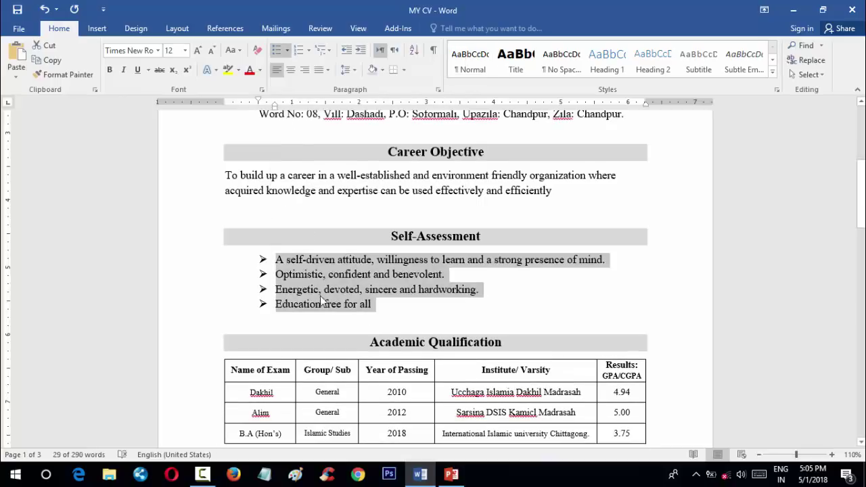
pyautogui.click(401, 314)
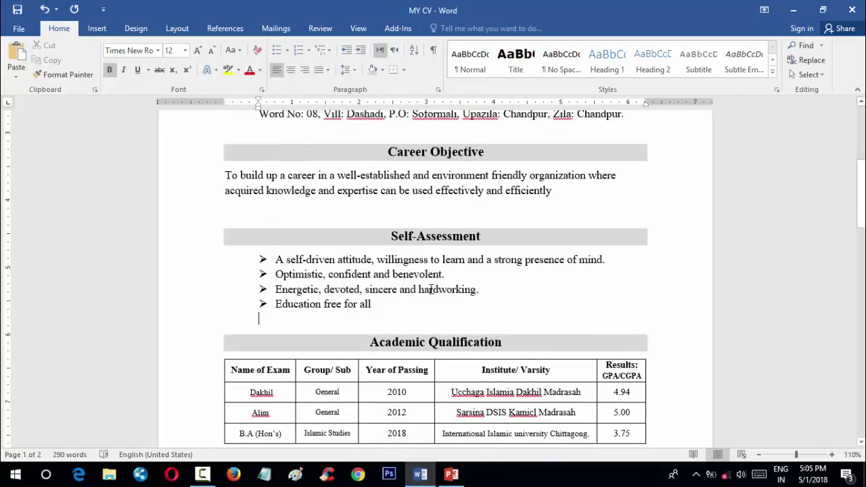
pyautogui.scroll(-3, 431, 288)
pyautogui.click(417, 215)
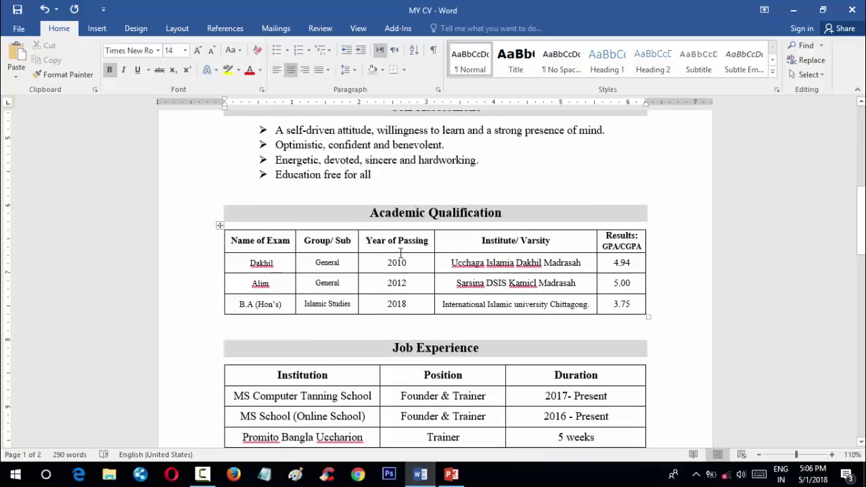
# Add blank lines below the bullet list and insert a one-row, two-cell practice table
pyautogui.click(393, 192)
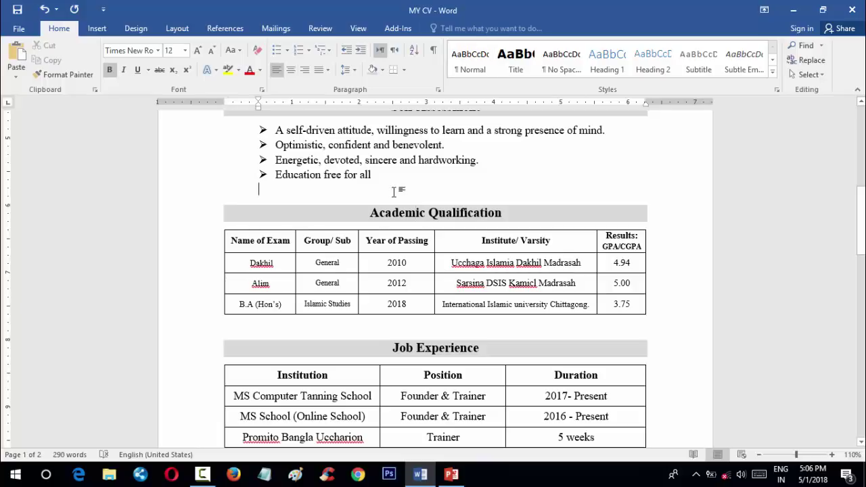
pyautogui.press('Return')
pyautogui.press('Return')
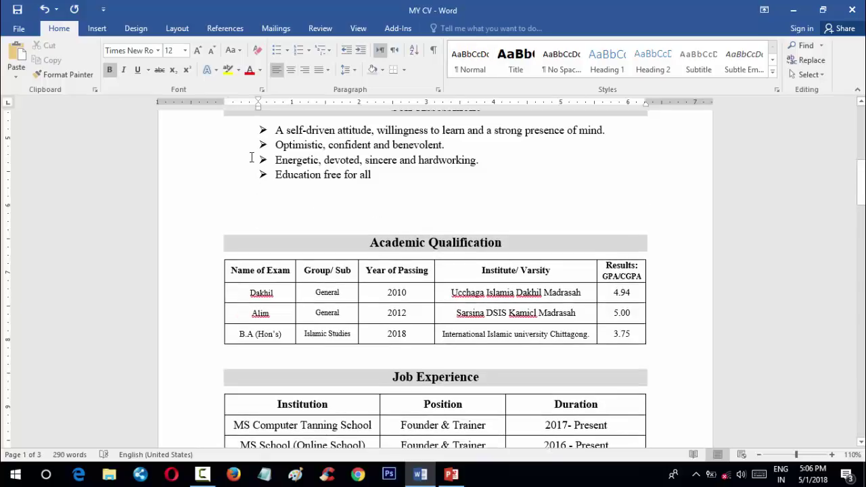
pyautogui.click(270, 204)
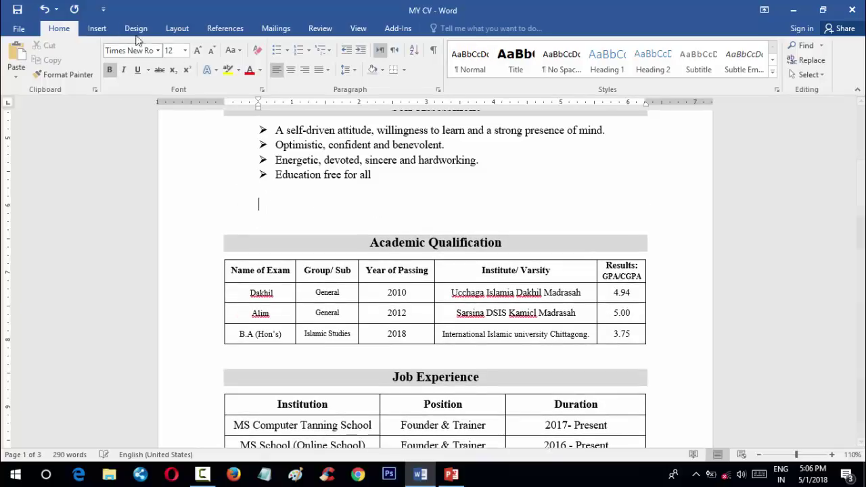
pyautogui.click(97, 28)
pyautogui.click(83, 60)
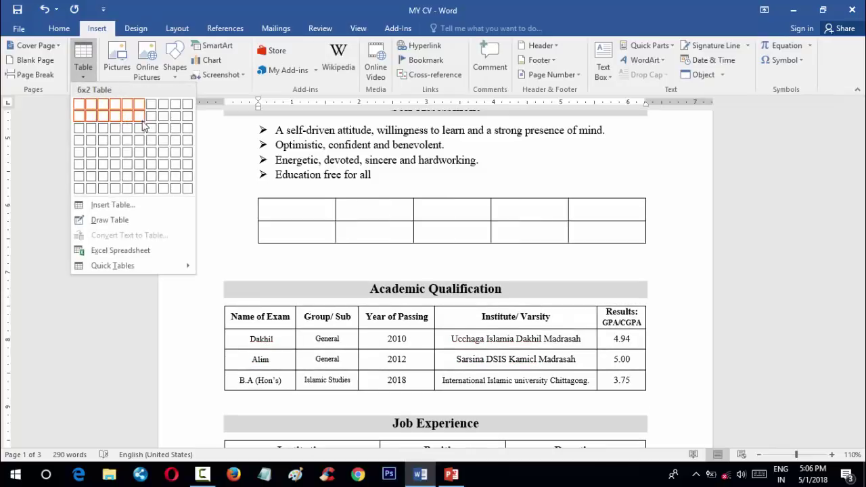
pyautogui.click(93, 104)
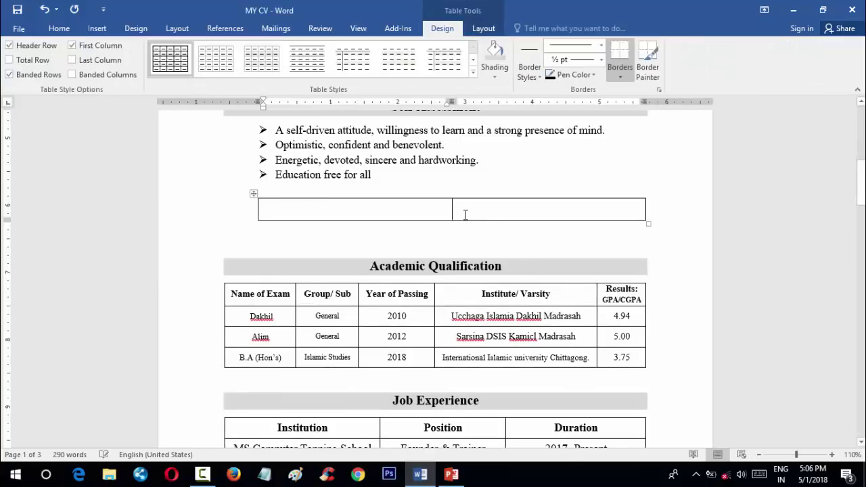
# Add several rows and columns to the practice table and type 'dsfgfdshgf' in a cell
pyautogui.click(466, 214)
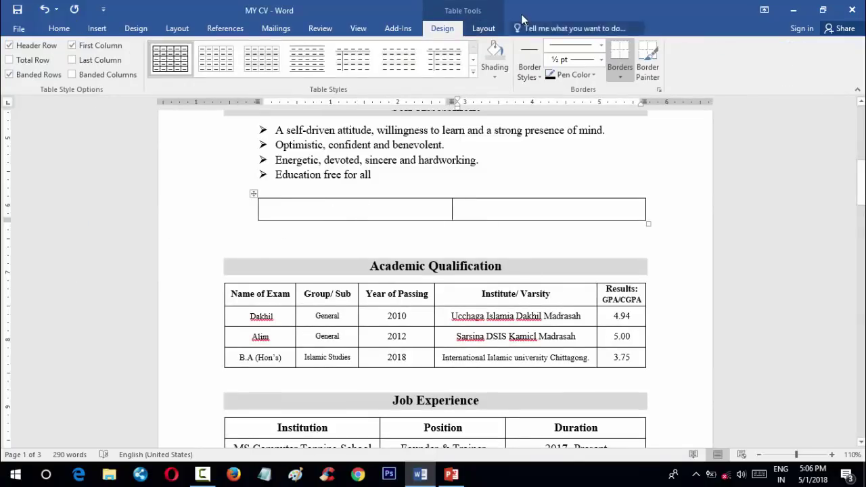
pyautogui.click(483, 28)
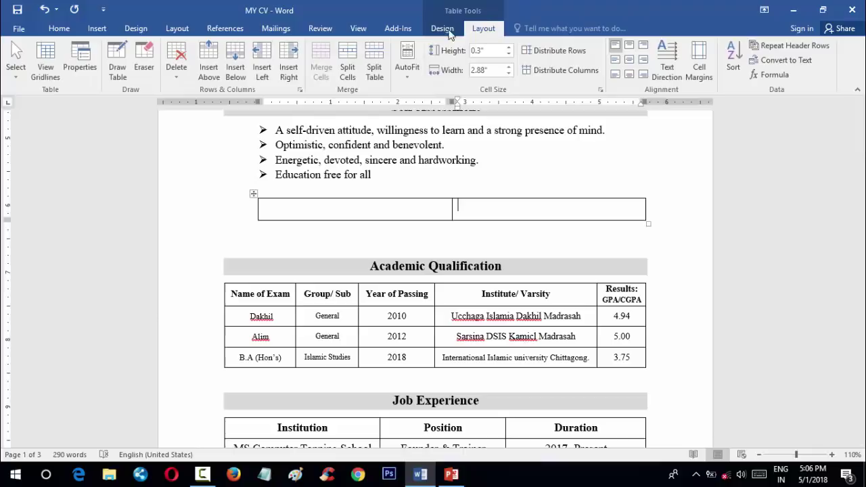
pyautogui.click(235, 61)
pyautogui.click(235, 61)
pyautogui.click(236, 62)
pyautogui.click(236, 64)
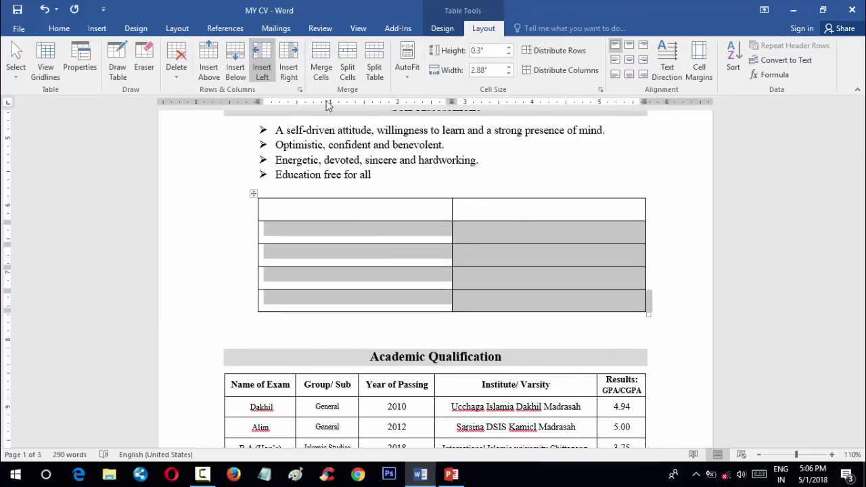
pyautogui.click(517, 214)
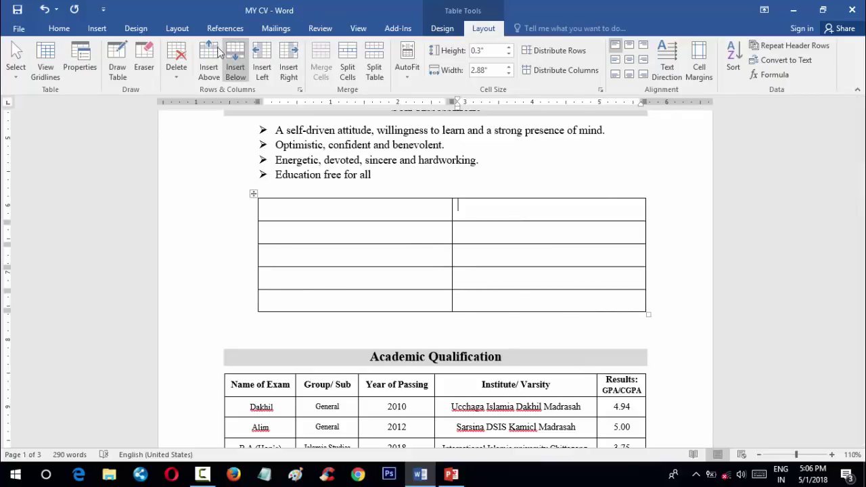
pyautogui.click(261, 57)
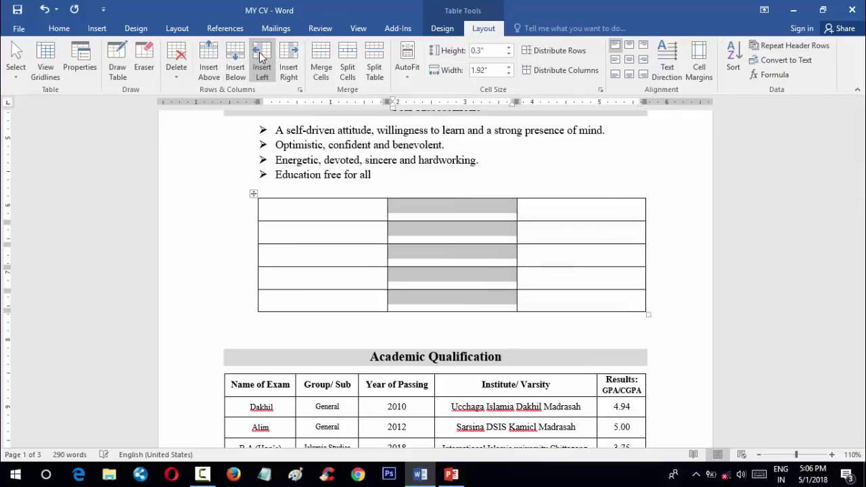
pyautogui.click(288, 59)
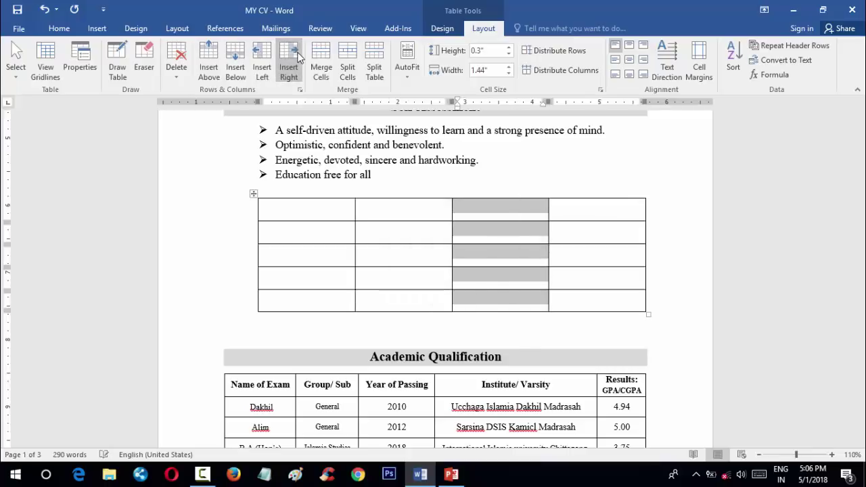
pyautogui.click(313, 208)
pyautogui.write('dsfgfdshgf')
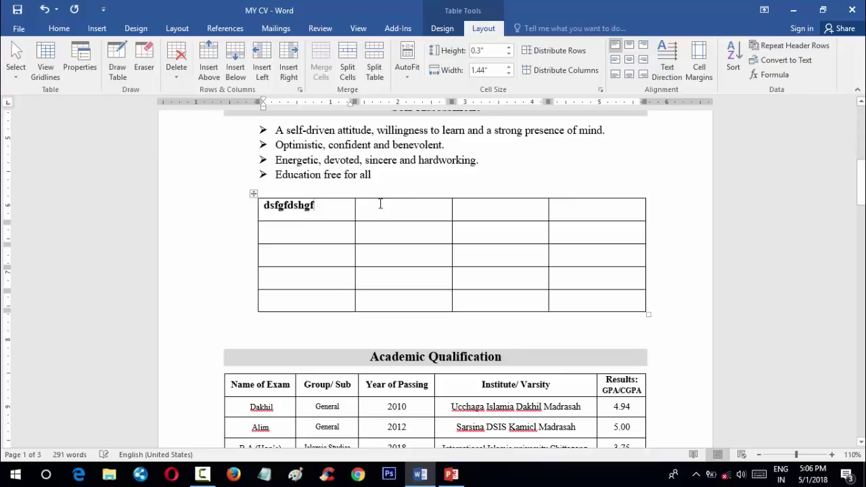
pyautogui.click(380, 203)
# Delete the practice table and the empty line above Academic Qualification
pyautogui.click(253, 194)
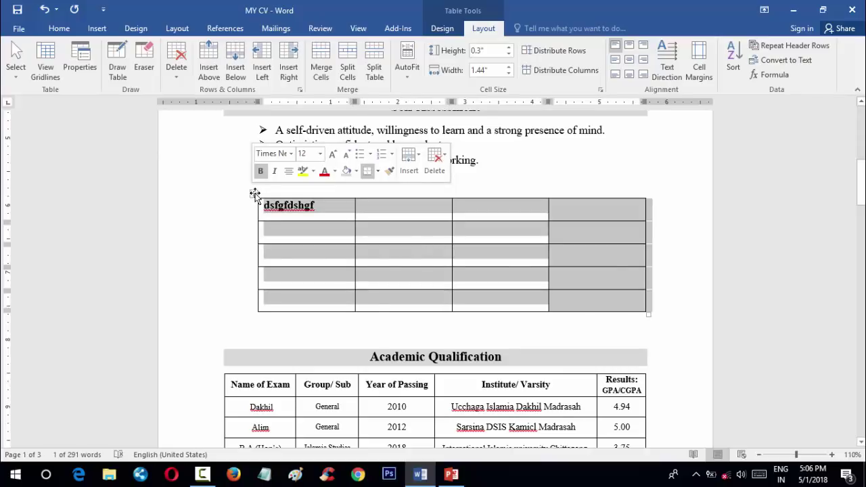
pyautogui.press('BackSpace')
pyautogui.press('Return')
pyautogui.press('BackSpace')
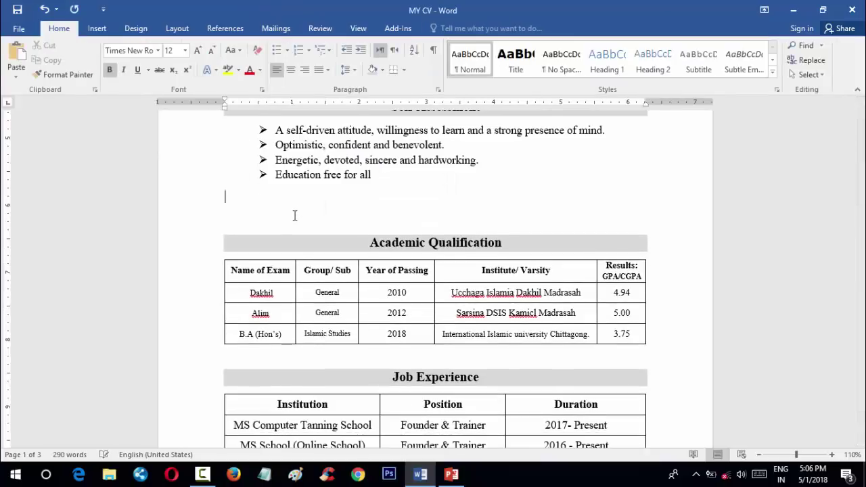
pyautogui.press('BackSpace')
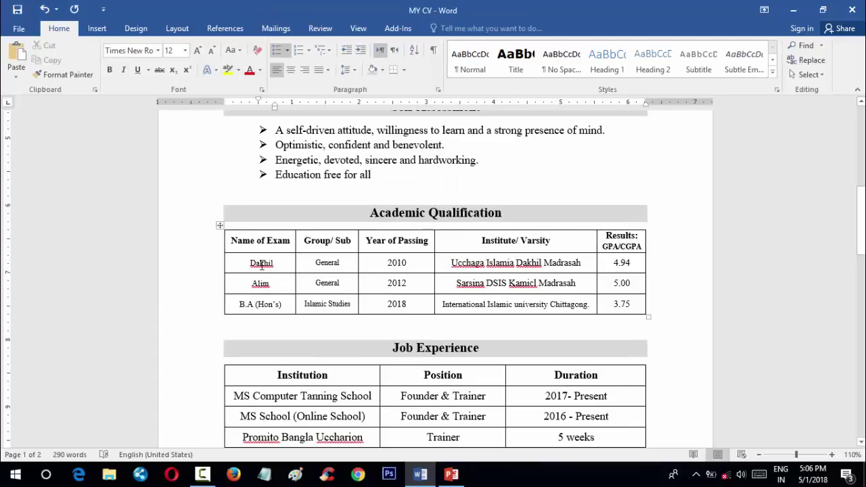
# Re-bold the Academic Qualification header row and select the Dakhil, Alim and B.A rows
pyautogui.click(261, 264)
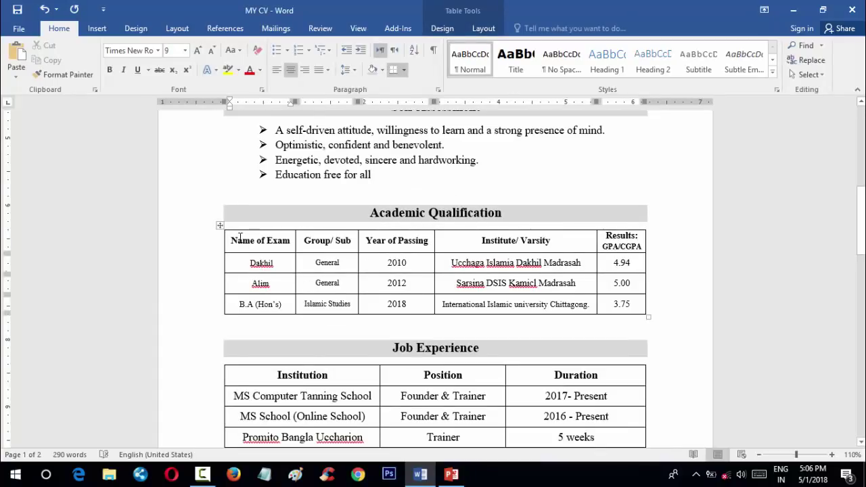
pyautogui.moveTo(239, 237); pyautogui.dragTo(616, 243)
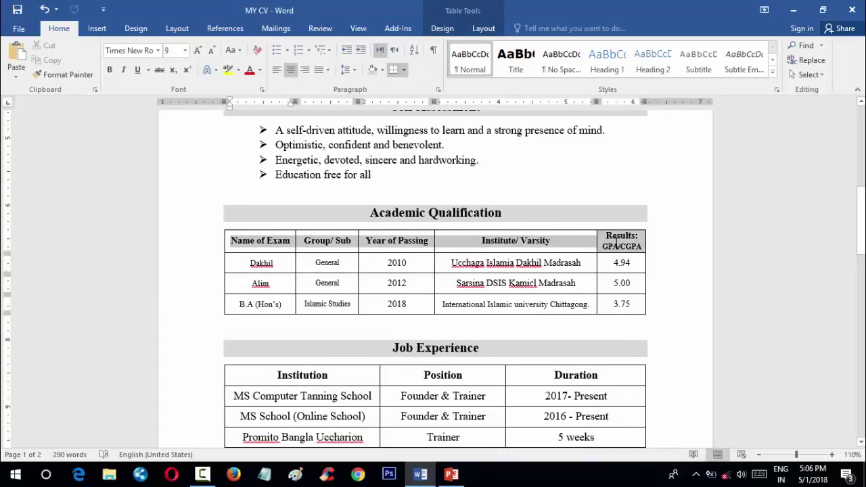
pyautogui.click(110, 70)
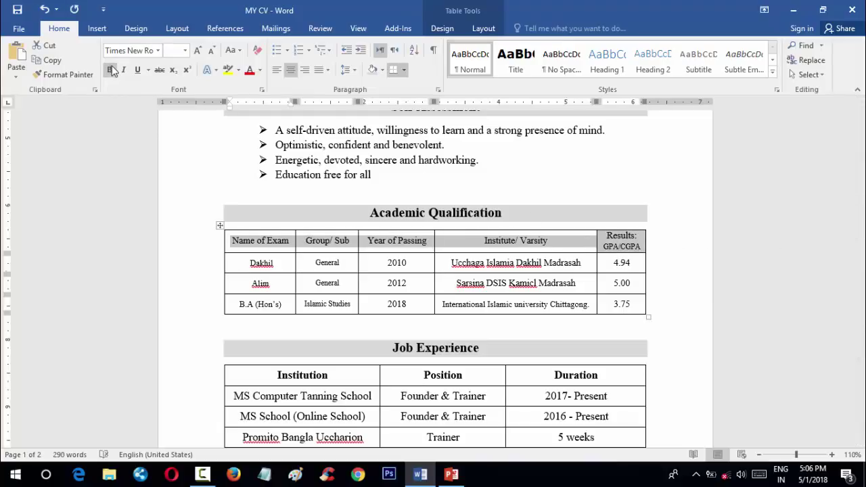
pyautogui.click(479, 249)
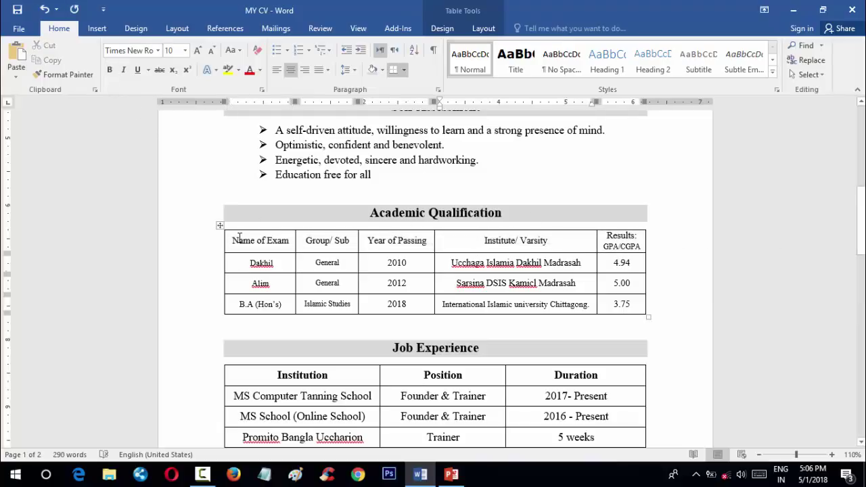
pyautogui.moveTo(270, 242); pyautogui.dragTo(622, 241)
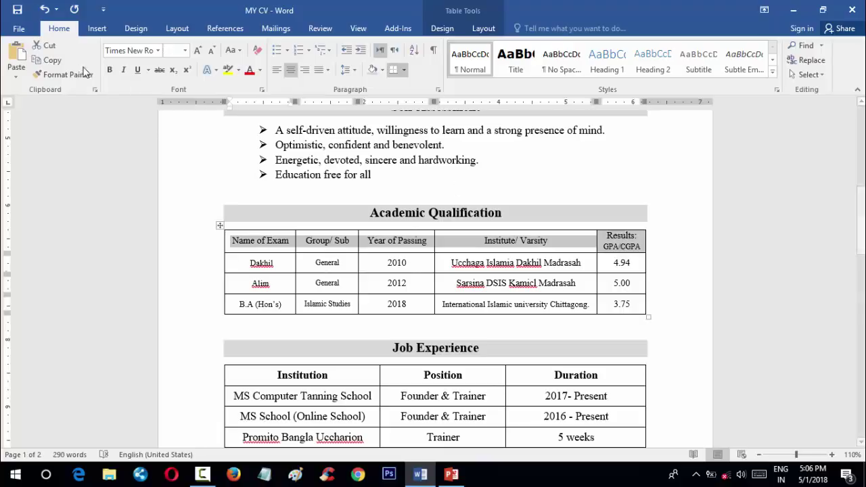
pyautogui.click(110, 69)
pyautogui.click(362, 263)
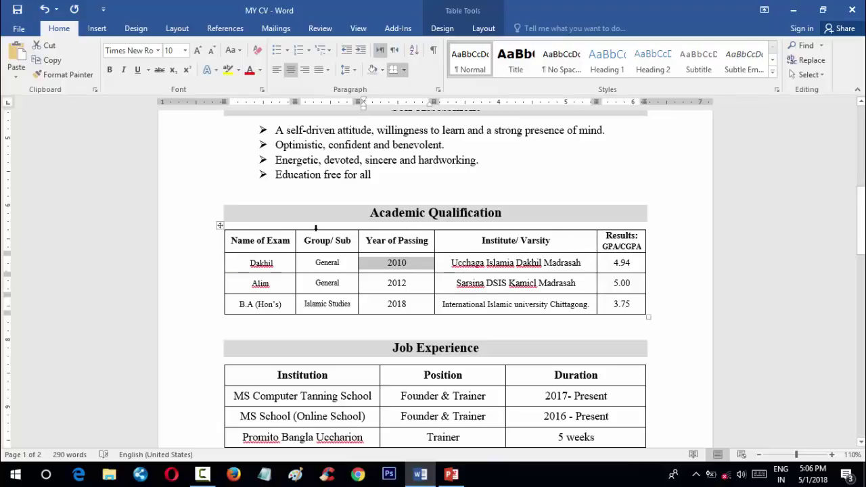
pyautogui.click(450, 277)
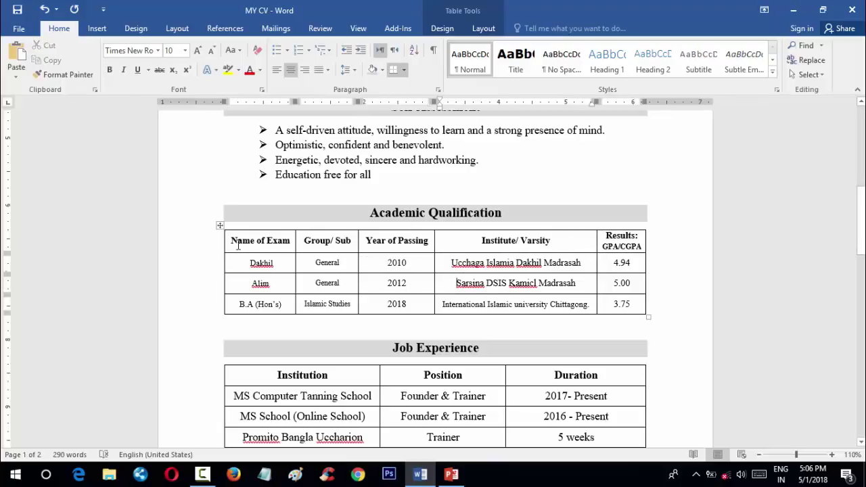
pyautogui.moveTo(238, 261); pyautogui.dragTo(603, 303)
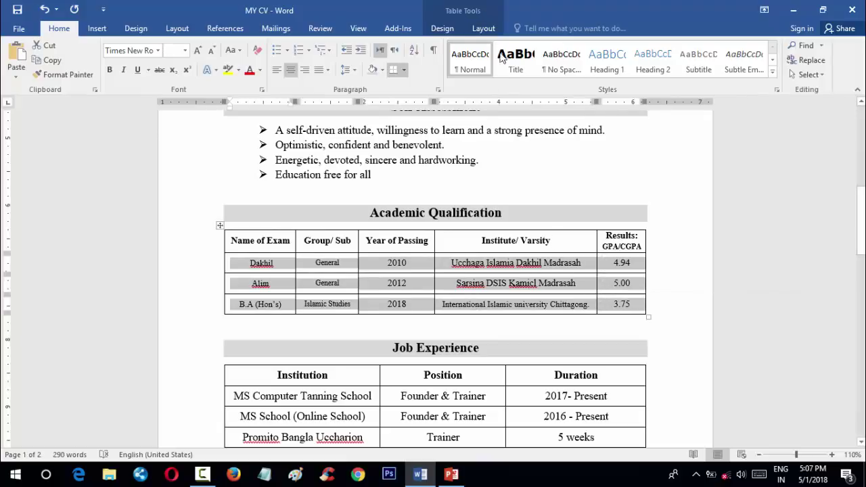
pyautogui.click(483, 28)
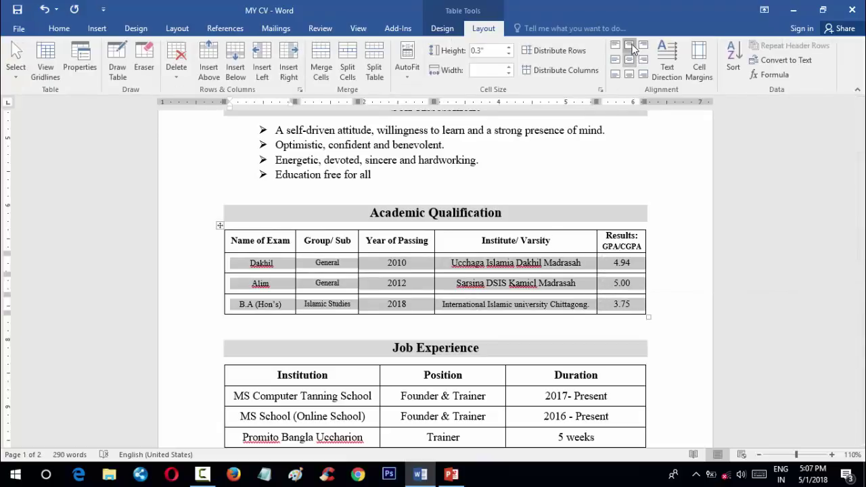
pyautogui.click(615, 45)
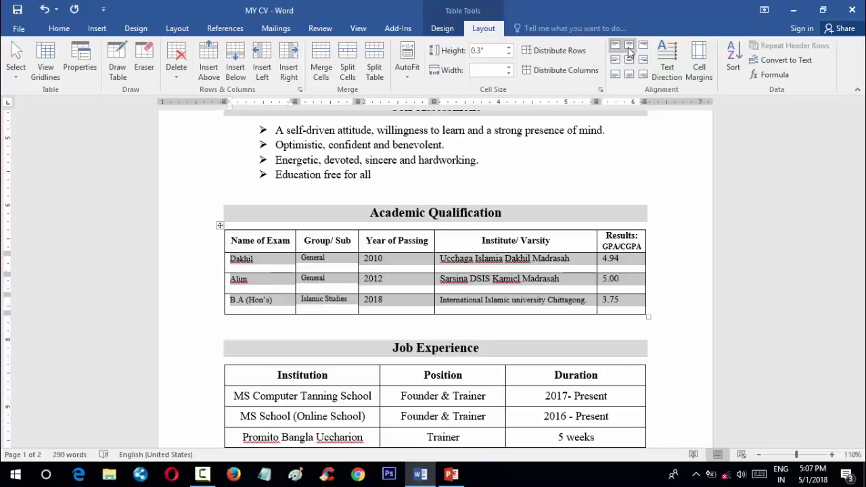
pyautogui.click(628, 46)
pyautogui.click(629, 61)
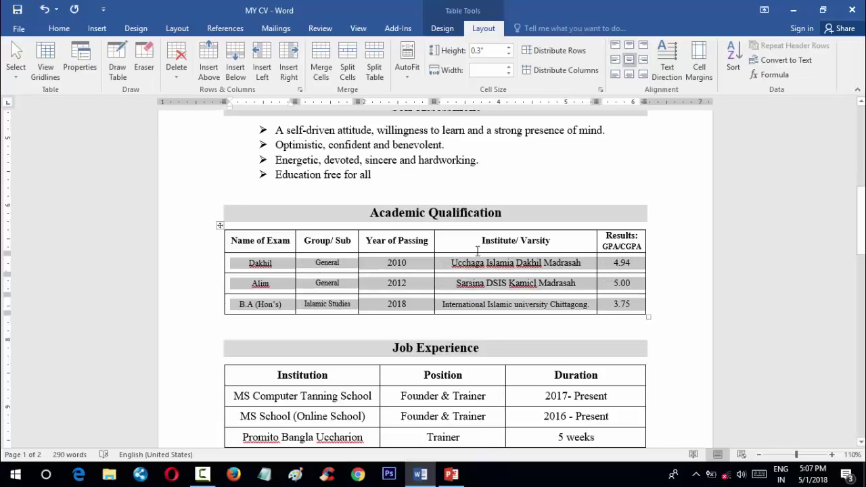
pyautogui.click(459, 280)
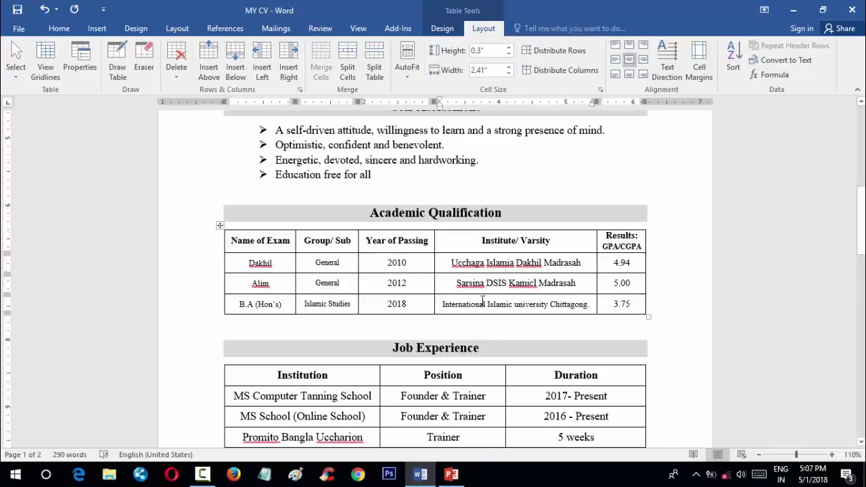
pyautogui.click(398, 266)
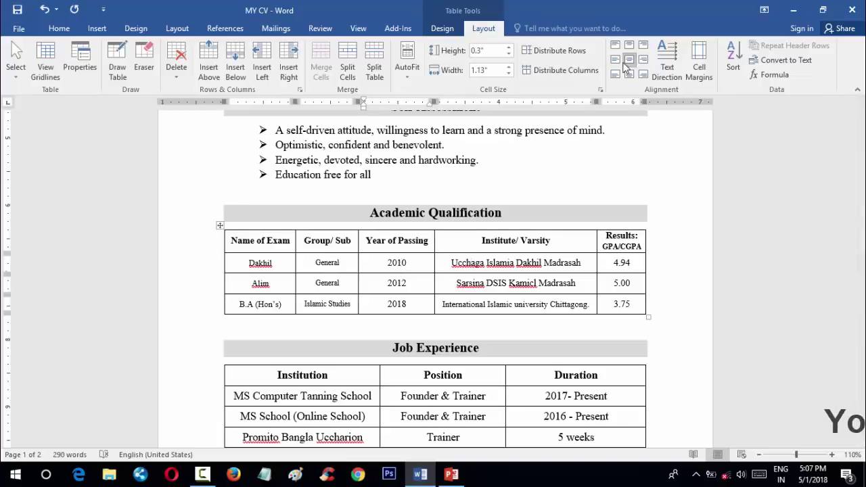
pyautogui.click(614, 45)
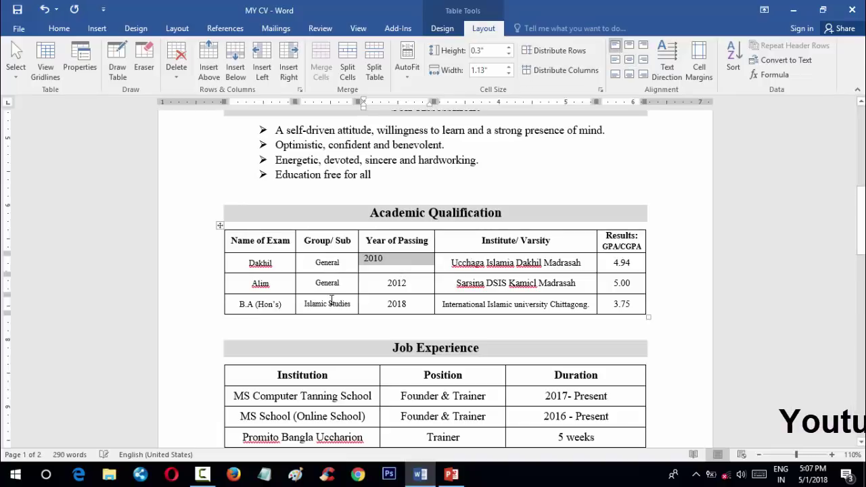
pyautogui.moveTo(409, 288); pyautogui.dragTo(630, 307)
pyautogui.click(407, 282)
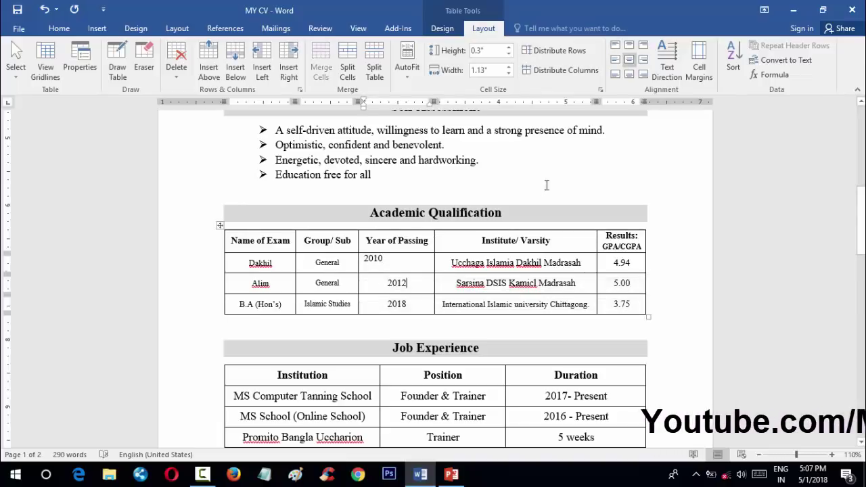
pyautogui.moveTo(378, 264); pyautogui.dragTo(396, 305)
pyautogui.click(615, 46)
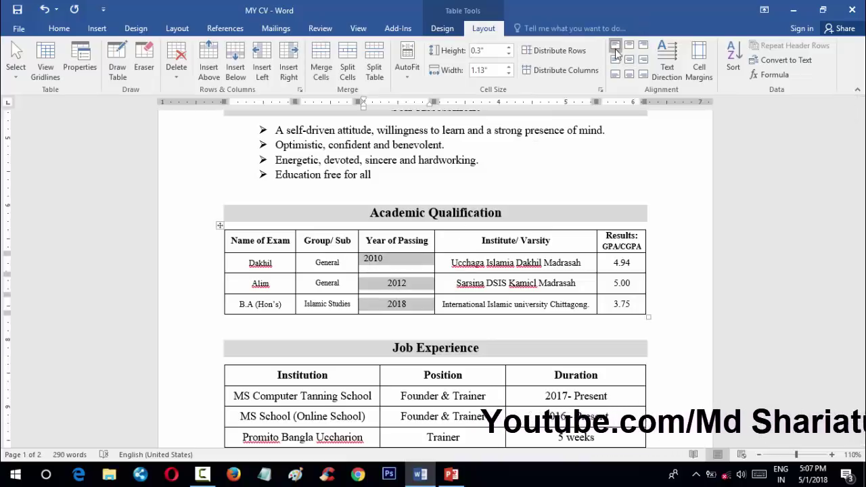
pyautogui.click(377, 316)
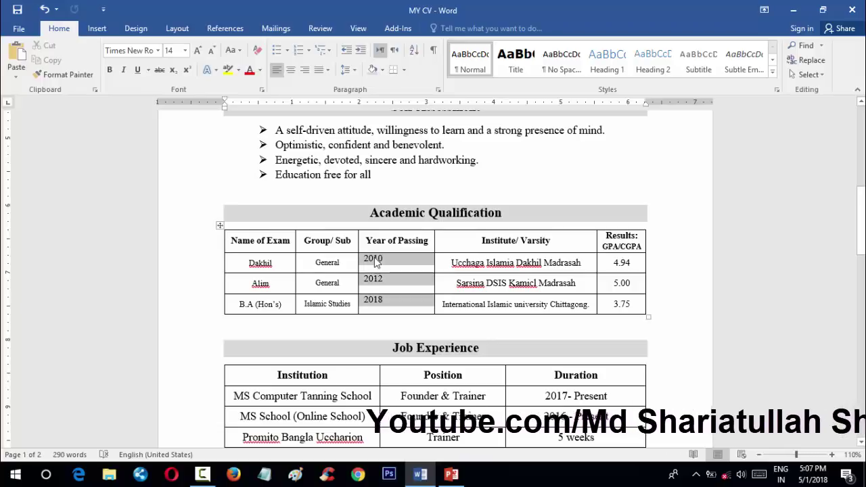
pyautogui.moveTo(377, 262); pyautogui.dragTo(398, 306)
pyautogui.click(629, 60)
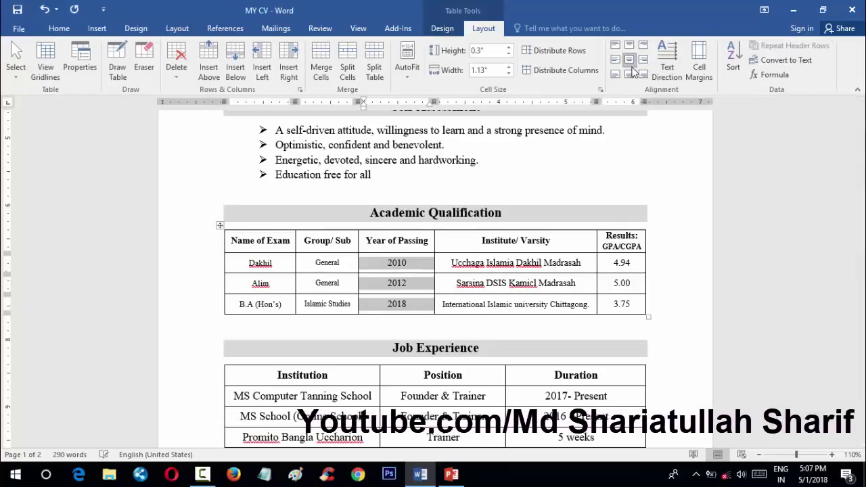
pyautogui.click(414, 293)
# Scroll from the Job Experience table through Personal Profile to the Signature ending page 2
pyautogui.scroll(-3, 344, 293)
pyautogui.scroll(-2, 330, 291)
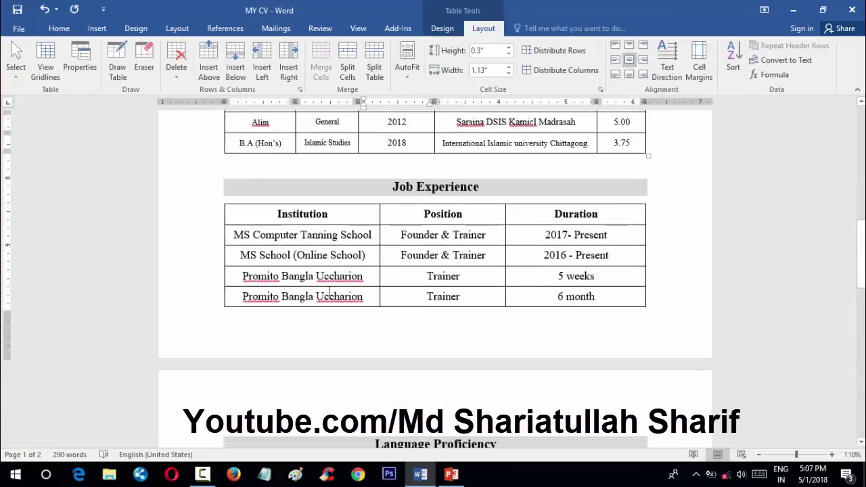
pyautogui.click(313, 213)
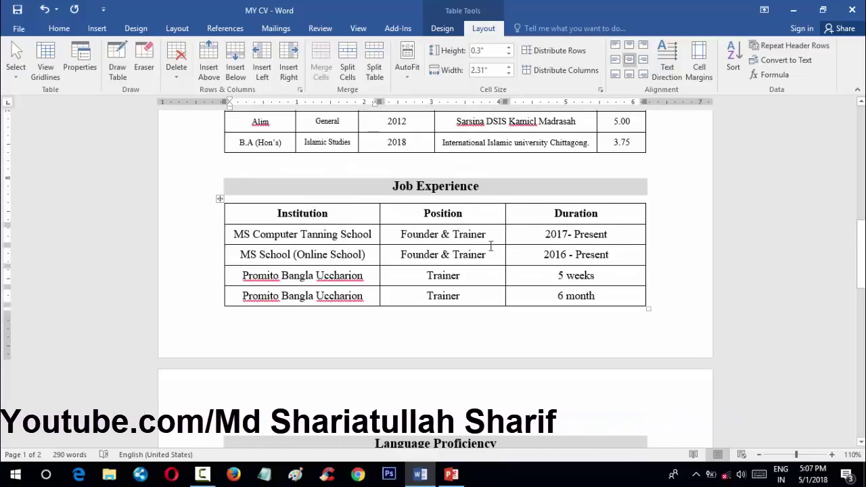
pyautogui.scroll(-2, 491, 247)
pyautogui.scroll(8, 481, 278)
pyautogui.scroll(3, 483, 290)
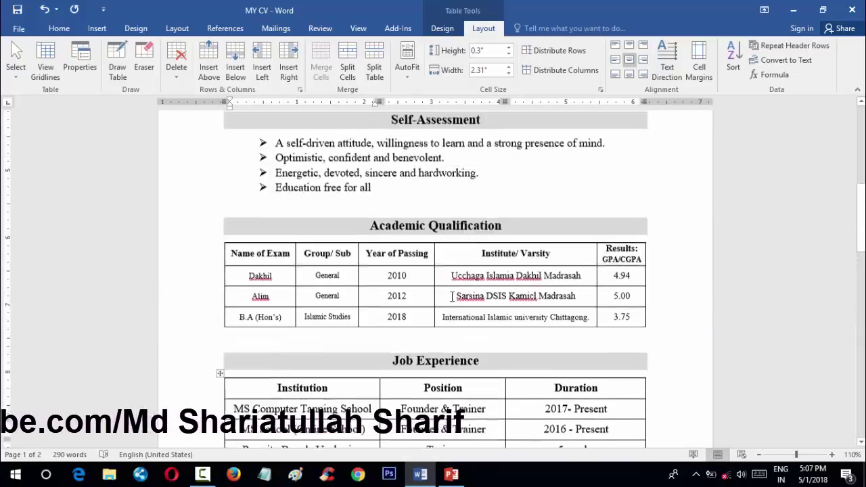
pyautogui.scroll(-3, 450, 295)
pyautogui.scroll(-5, 446, 292)
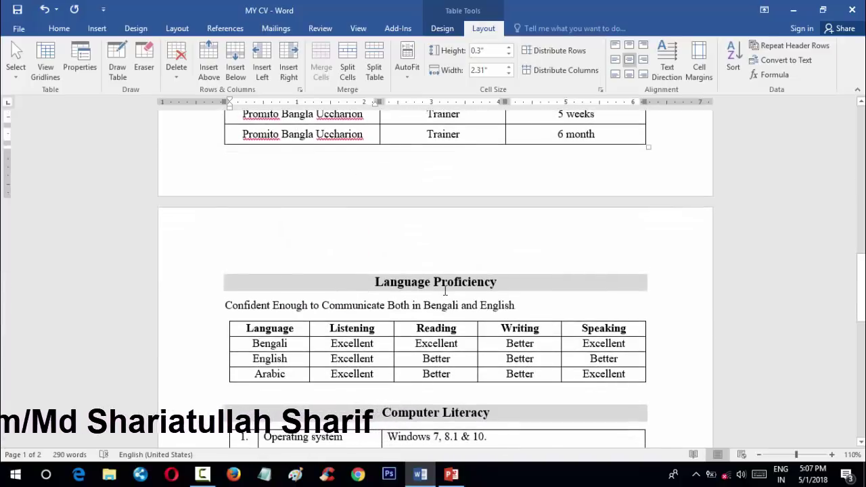
pyautogui.scroll(-3, 445, 290)
pyautogui.scroll(-2, 415, 280)
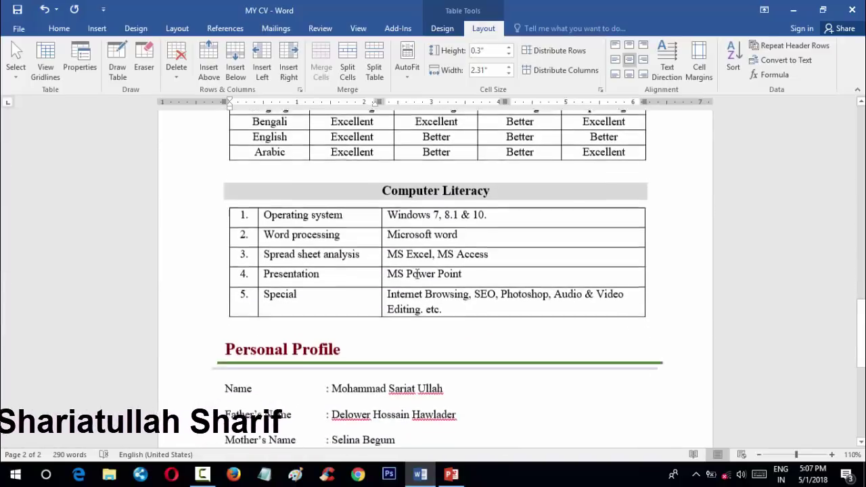
pyautogui.scroll(-2, 426, 203)
pyautogui.scroll(-1, 452, 216)
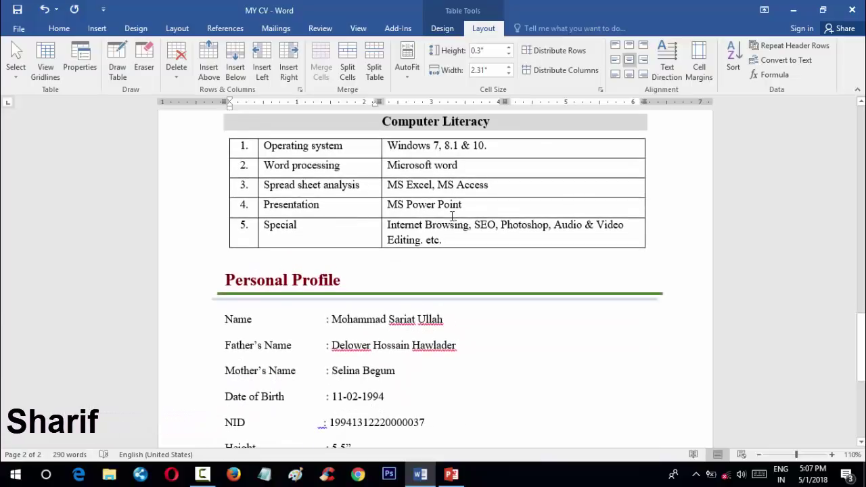
pyautogui.scroll(-3, 406, 206)
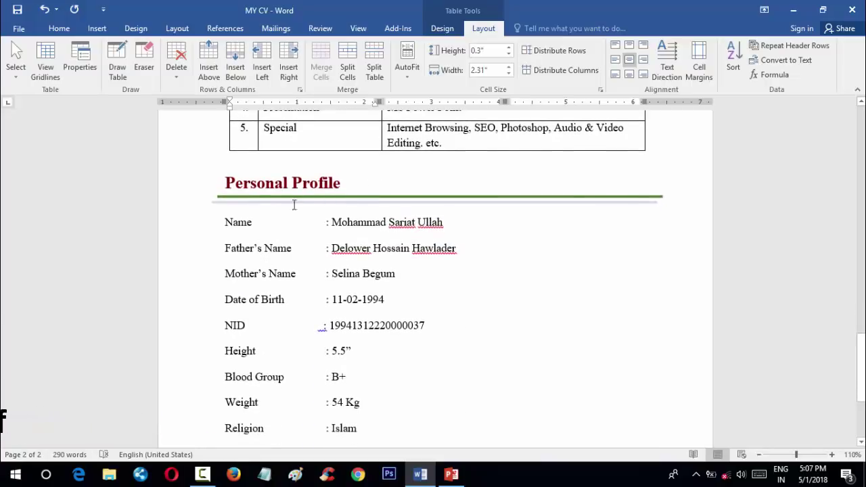
pyautogui.click(265, 183)
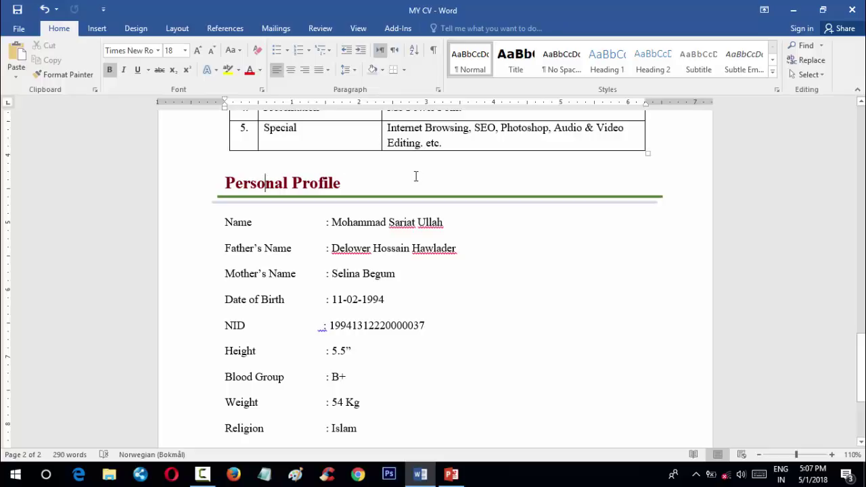
pyautogui.scroll(-2, 411, 180)
pyautogui.scroll(-1, 410, 188)
pyautogui.scroll(-2, 429, 223)
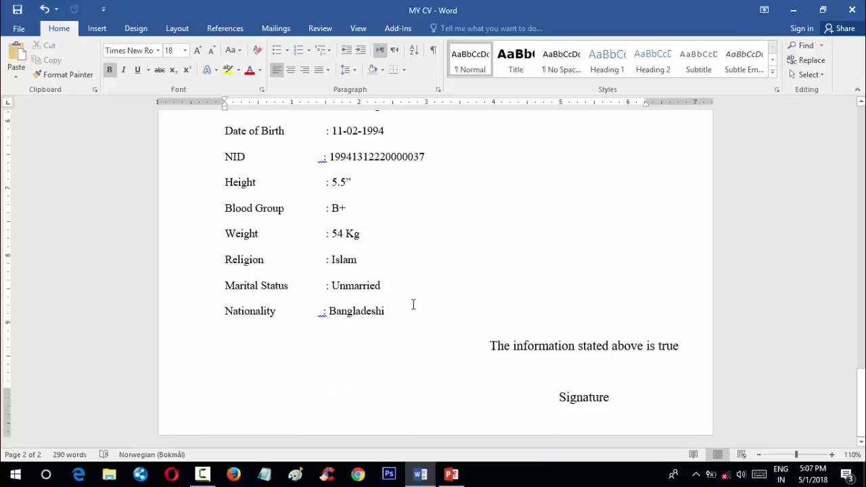
pyautogui.scroll(2, 469, 363)
# Delete the declaration and Signature text and its text box below 'Nationality: Bangladeshi'
pyautogui.click(549, 401)
pyautogui.scroll(-2, 564, 395)
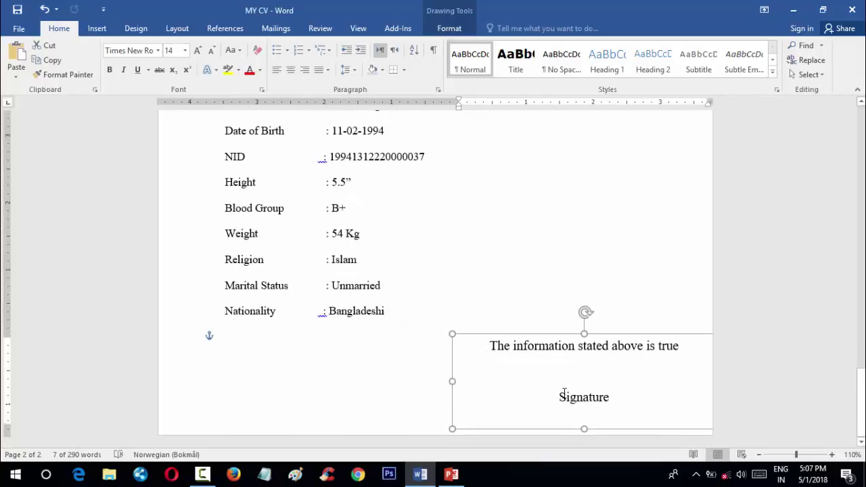
pyautogui.click(525, 265)
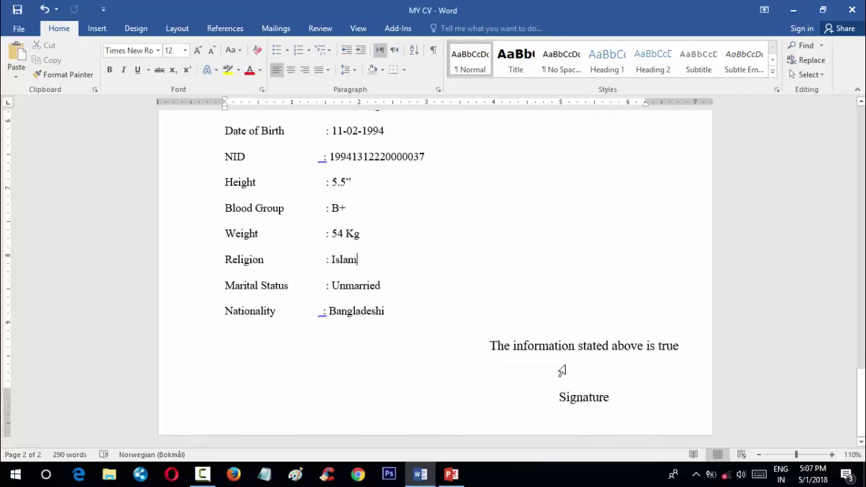
pyautogui.click(603, 385)
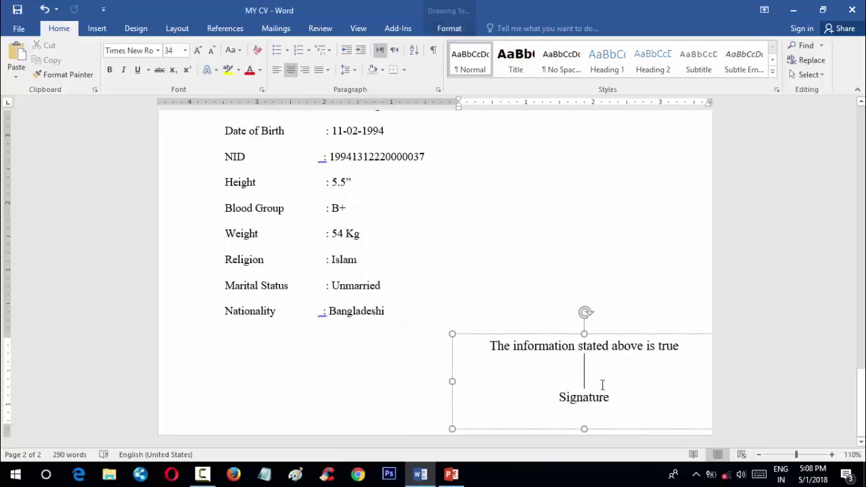
pyautogui.moveTo(607, 398); pyautogui.dragTo(490, 346)
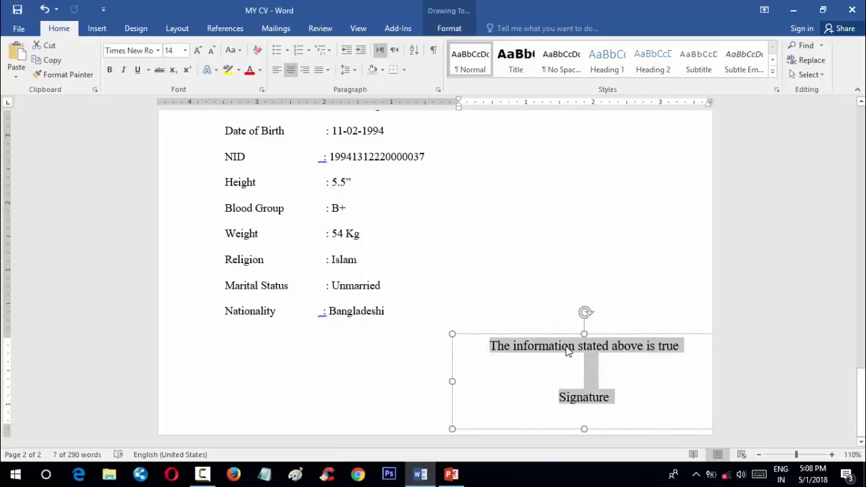
pyautogui.press('Delete')
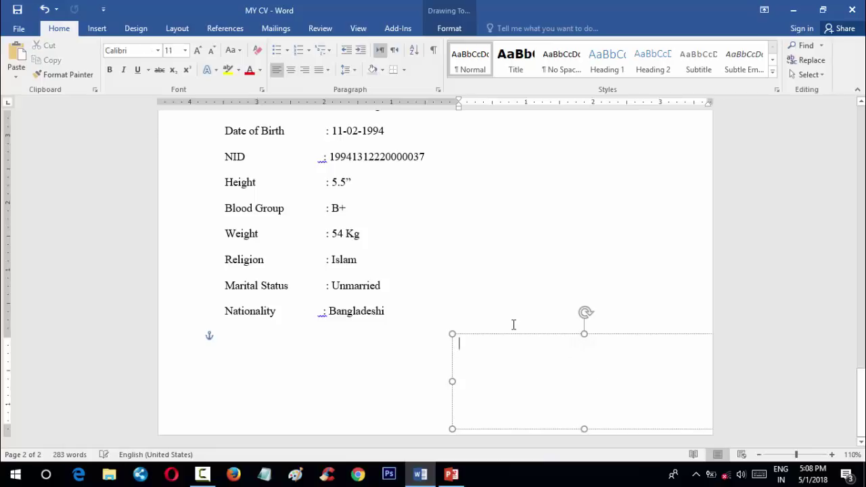
pyautogui.click(516, 335)
pyautogui.press('Delete')
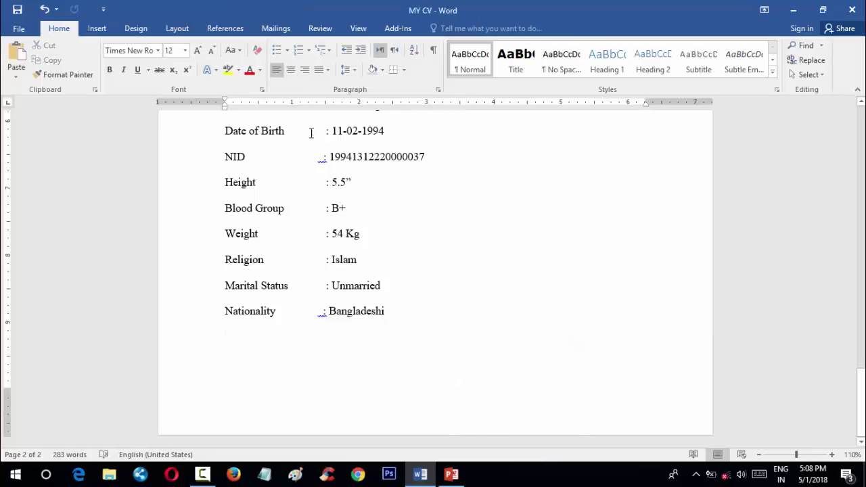
# Draw a text box beside the Nationality line and paste the statement and Signature into it
pyautogui.click(97, 28)
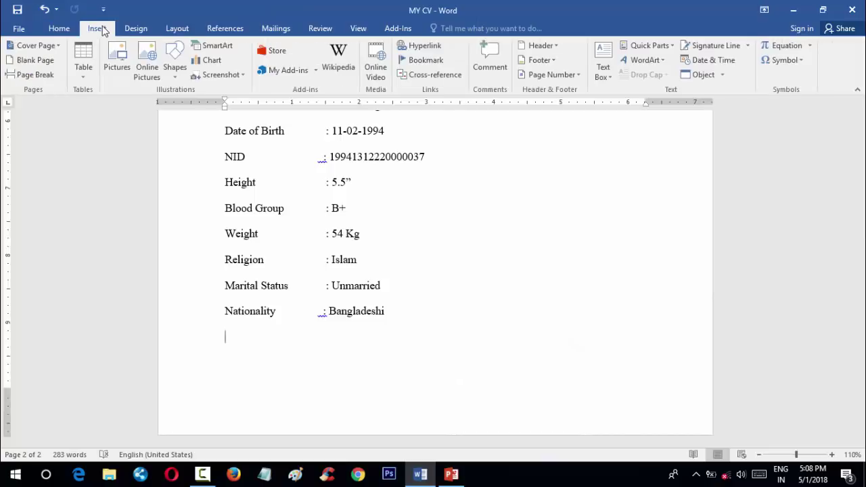
pyautogui.click(176, 71)
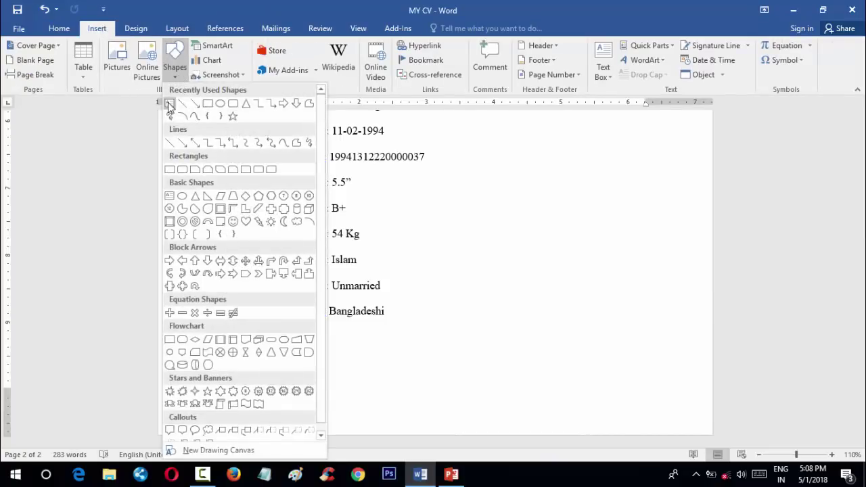
pyautogui.click(169, 105)
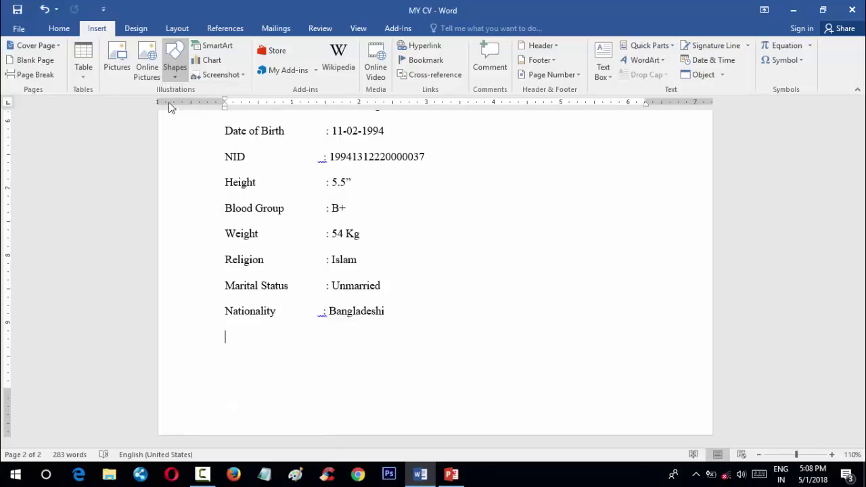
pyautogui.moveTo(421, 301); pyautogui.dragTo(688, 397)
pyautogui.hotkey('ctrl', 'v')
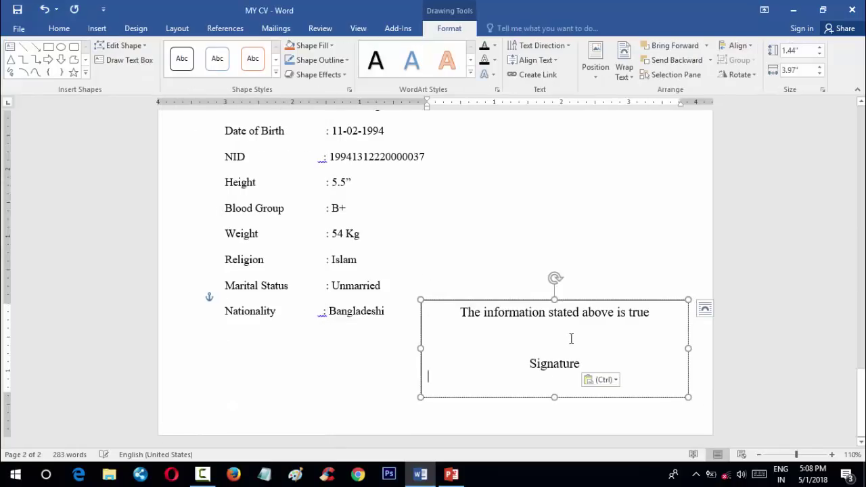
pyautogui.click(475, 247)
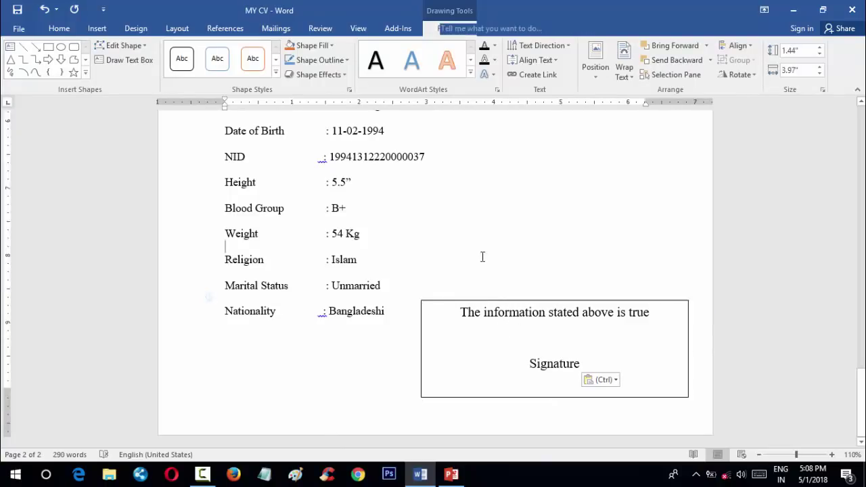
pyautogui.click(464, 301)
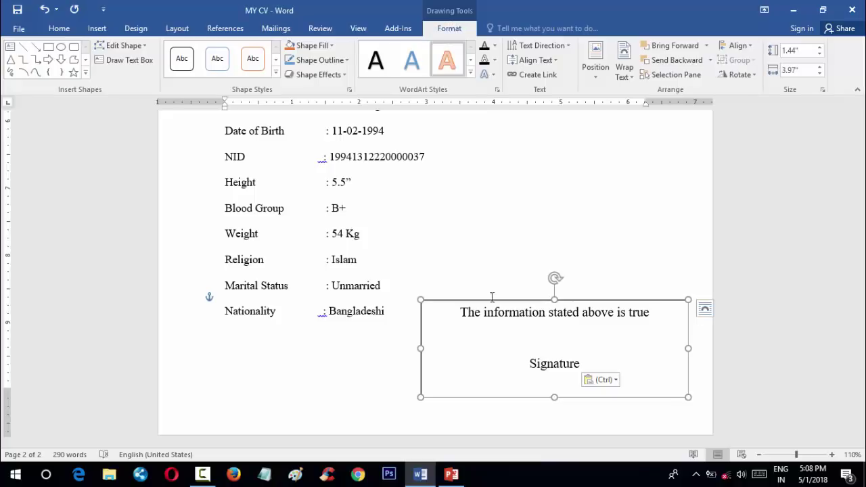
# Apply the 'Transparent - Black, Dark 1' preset shape style so the box has no visible border
pyautogui.moveTo(479, 311); pyautogui.dragTo(505, 351)
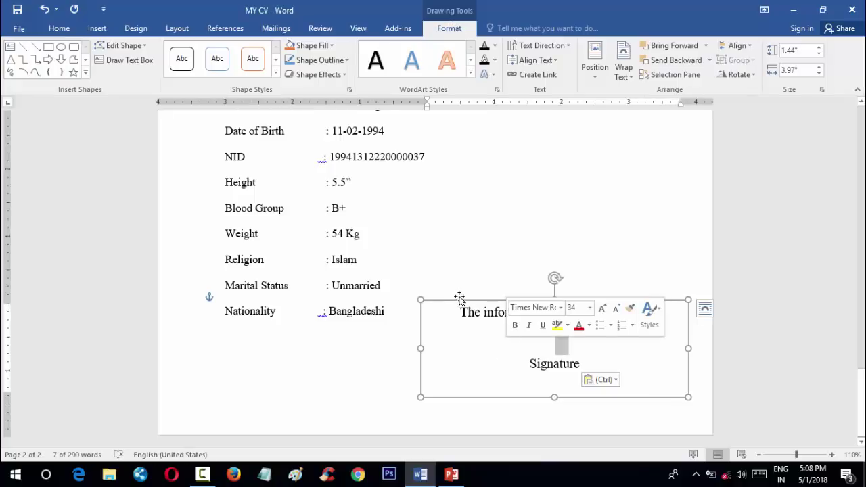
pyautogui.click(458, 298)
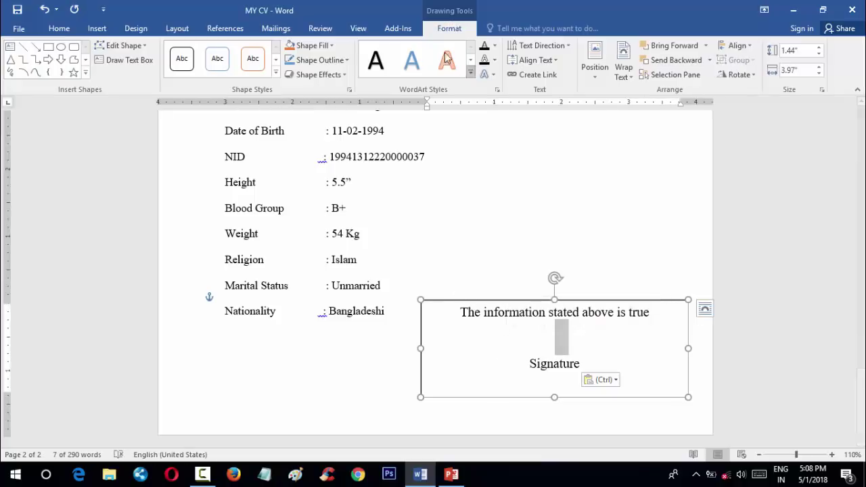
pyautogui.click(277, 73)
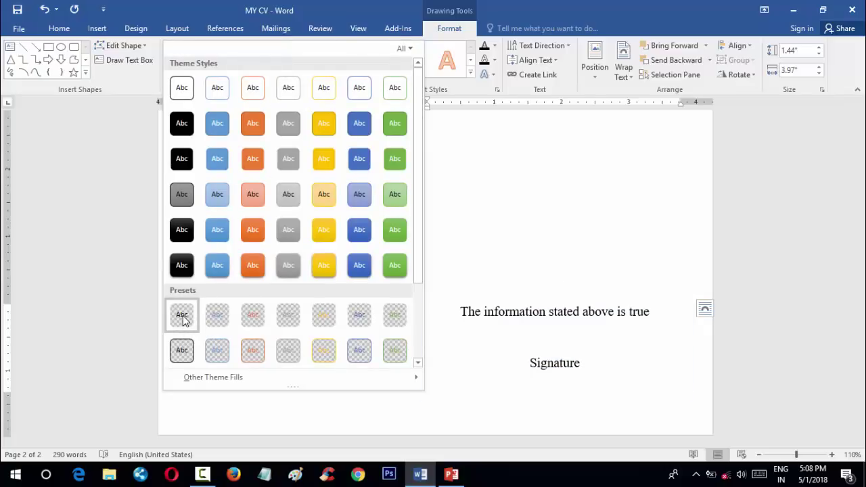
pyautogui.click(182, 316)
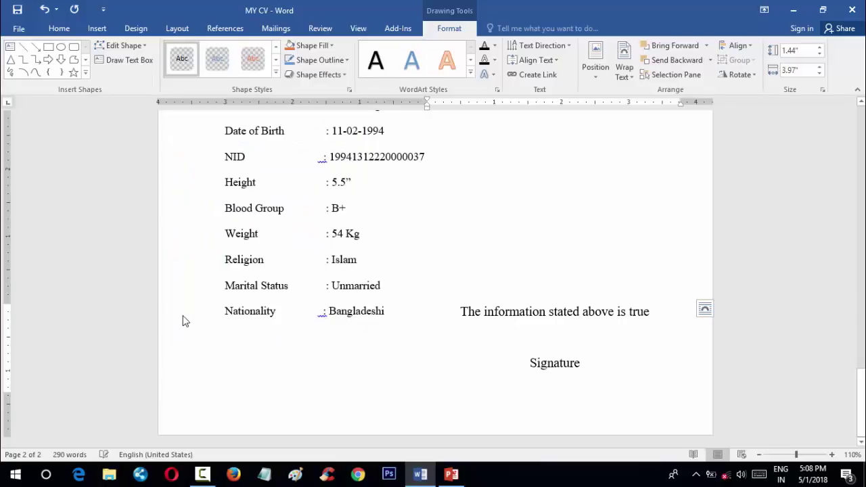
# Move the signature text box slightly lower and to the right
pyautogui.click(472, 276)
pyautogui.click(530, 301)
pyautogui.moveTo(522, 302); pyautogui.dragTo(540, 332)
pyautogui.click(526, 262)
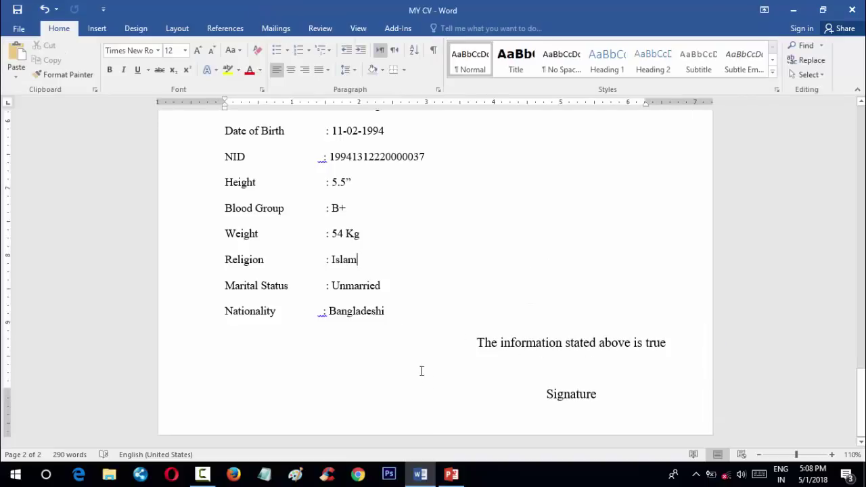
# Scroll up through the two-page CV to the title and photo on the first page
pyautogui.scroll(1, 424, 353)
pyautogui.scroll(4, 424, 353)
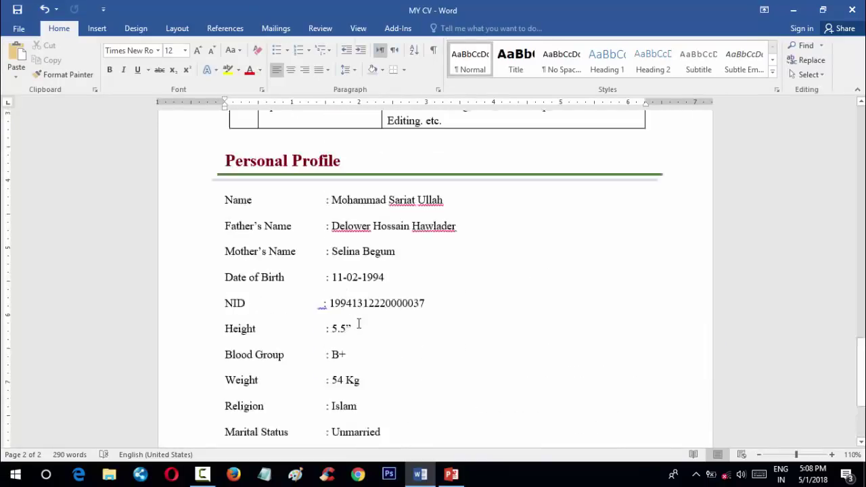
pyautogui.scroll(5, 358, 323)
pyautogui.scroll(2, 452, 354)
pyautogui.scroll(5, 445, 346)
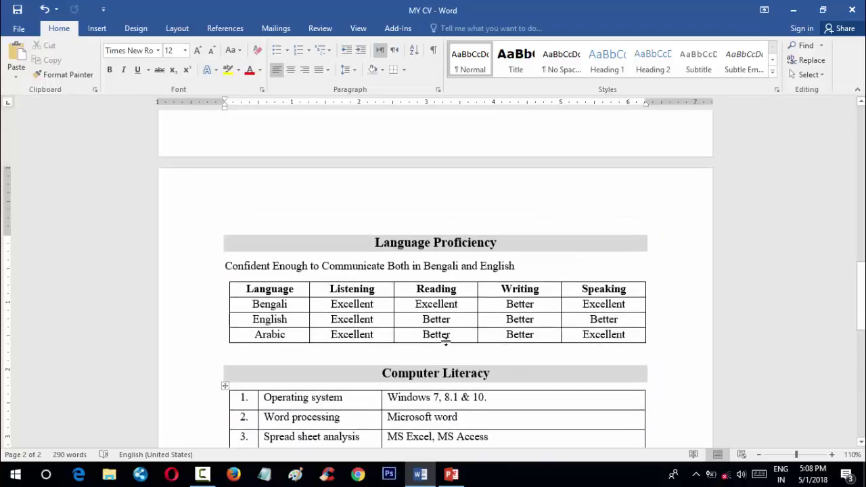
pyautogui.scroll(5, 447, 336)
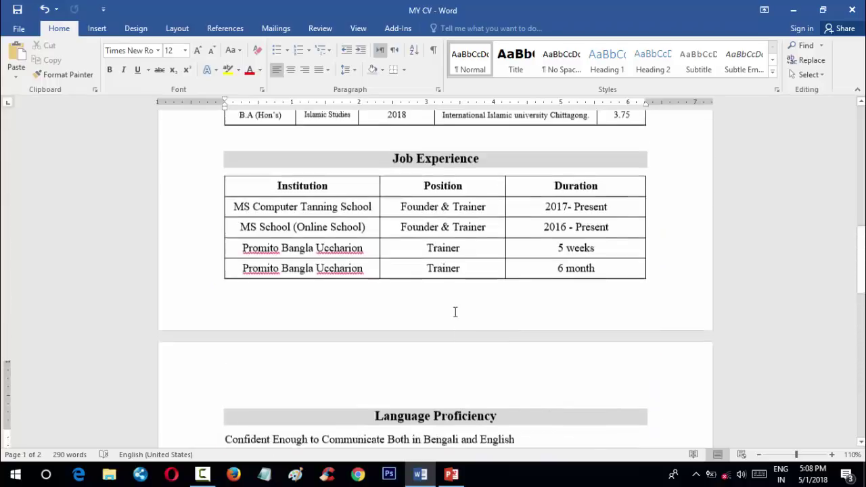
pyautogui.scroll(7, 454, 311)
pyautogui.scroll(6, 454, 312)
pyautogui.scroll(4, 455, 312)
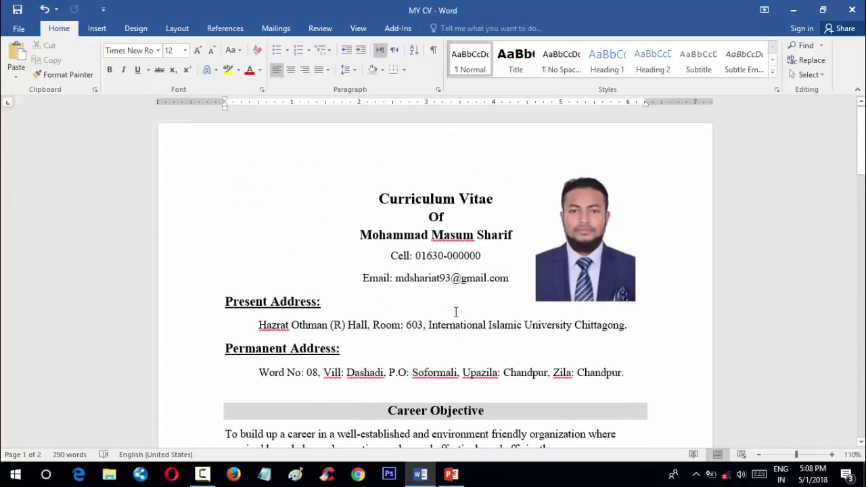